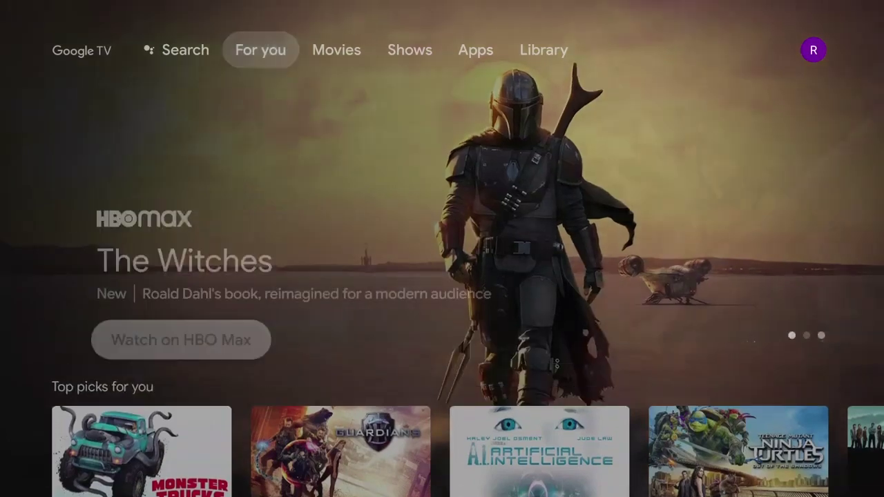
- Browse the For you page's recommendation rows down to Romantic dramas and return to the featured banner
key("Down")
key("Down")
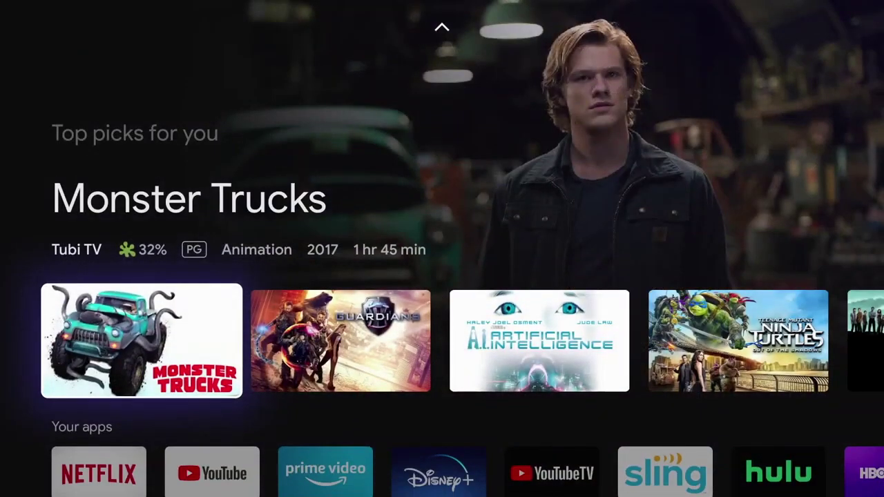
key("Down")
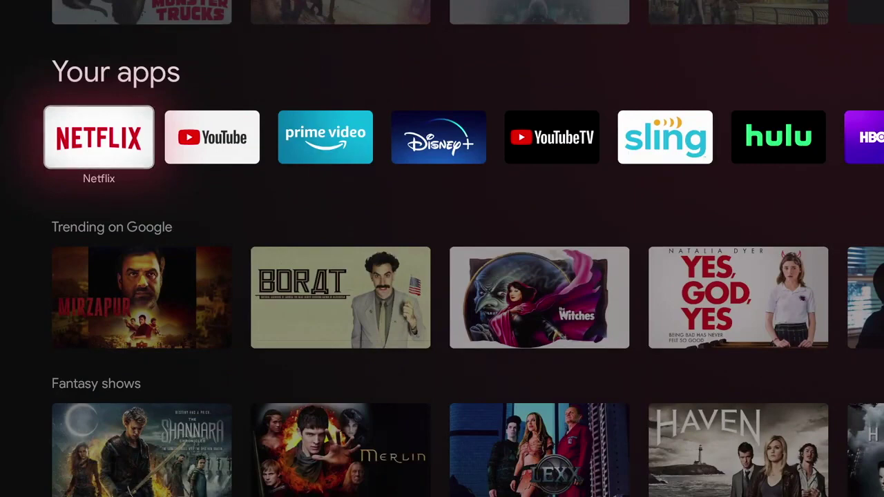
key("Down")
key("Down")
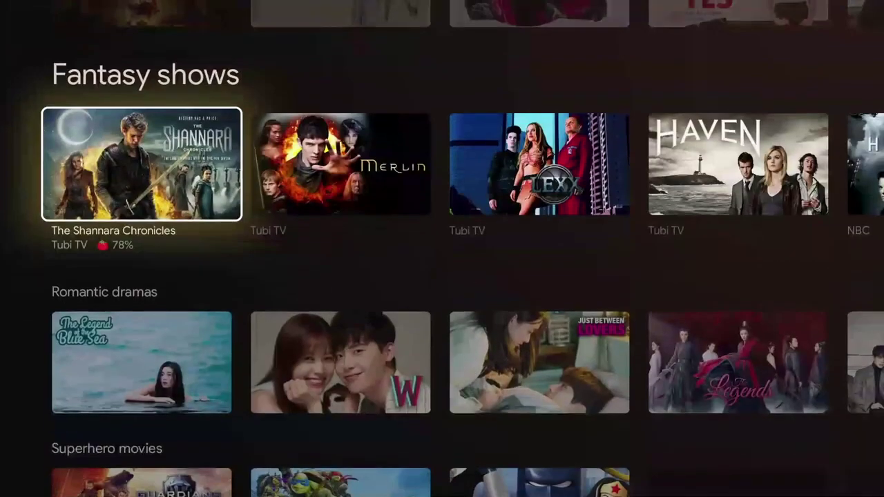
key("Down")
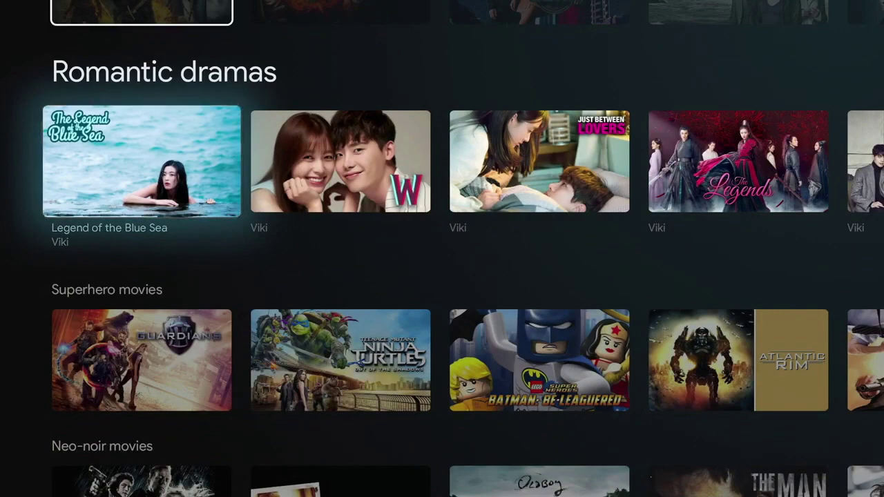
key("Up")
key("Up")
key("Up")
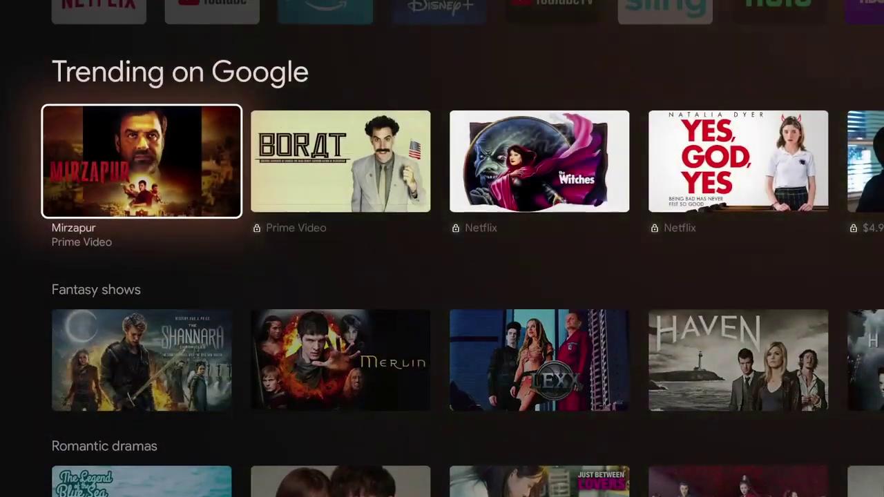
key("Up")
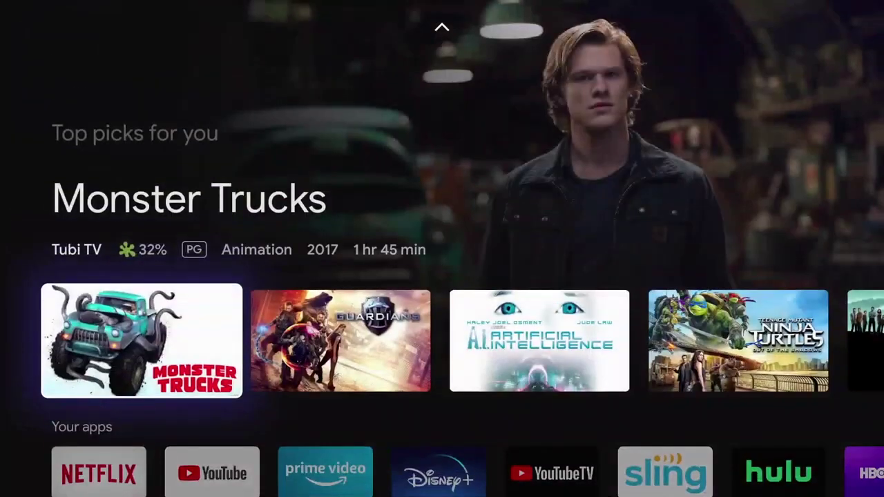
key("Up")
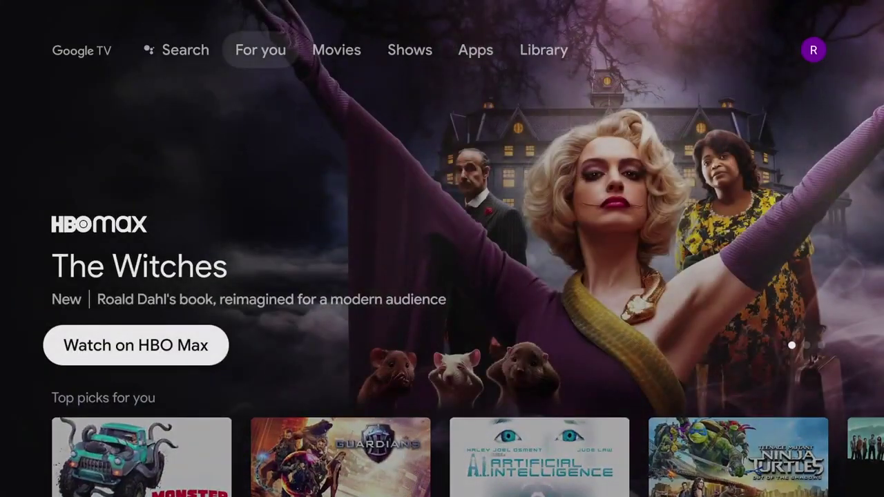
- Look through the featured titles and the home screen's Search, For you, Movies, Shows, Apps and Library sections
key("Right")
key("Right")
key("Up")
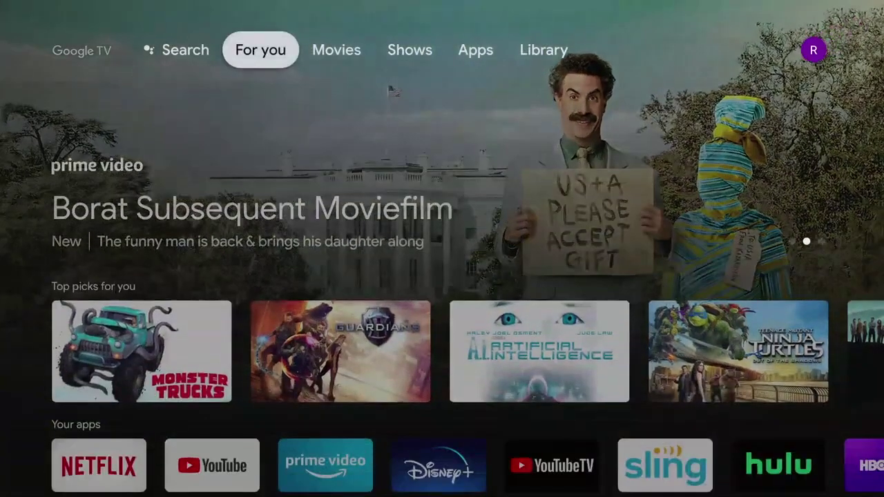
key("Left")
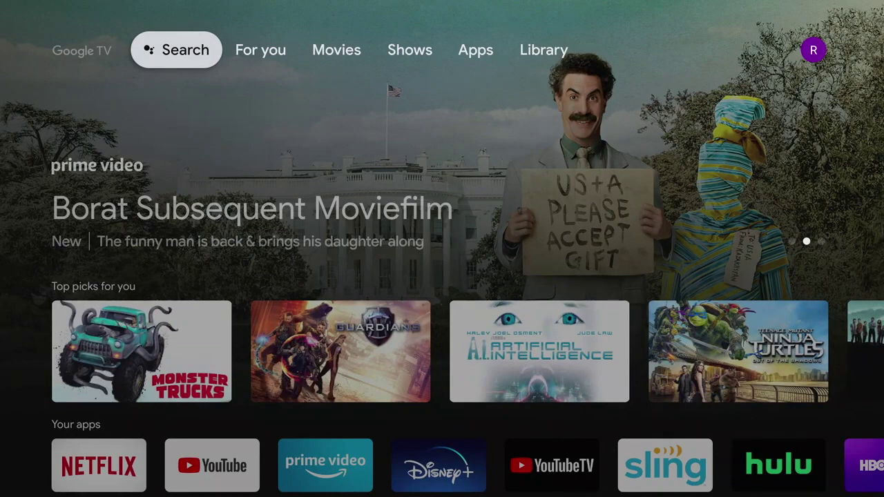
key("Right")
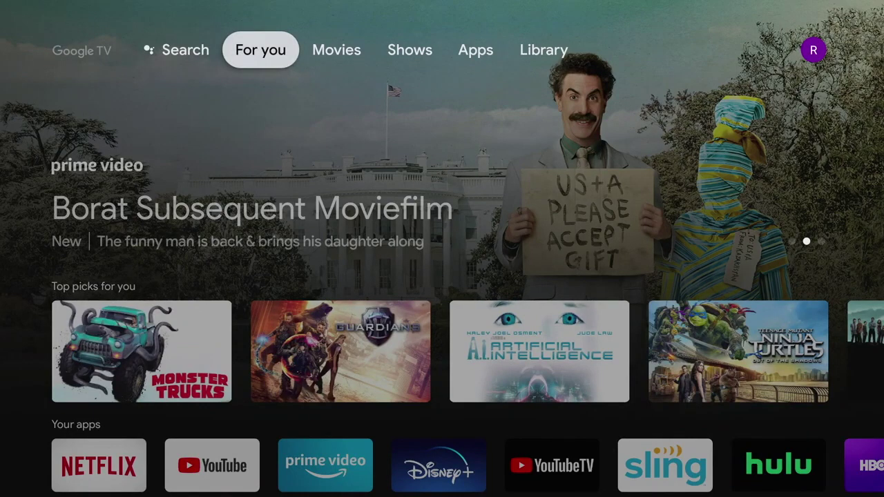
key("Right")
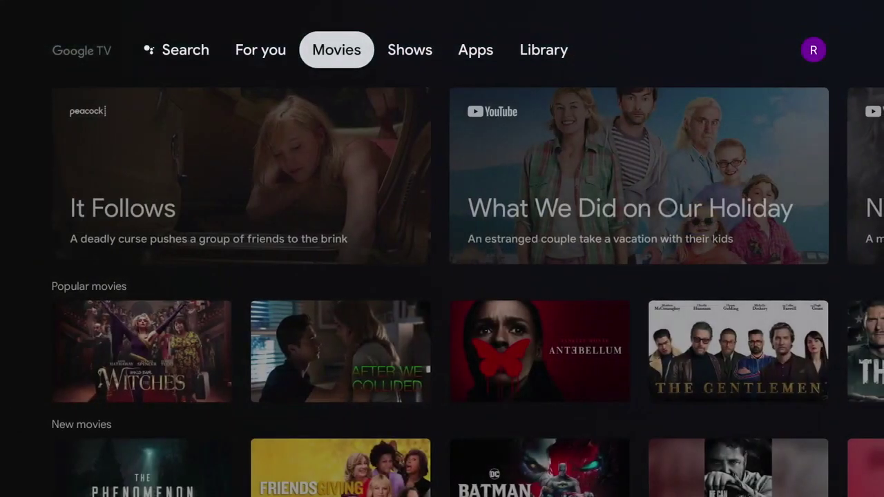
key("Right")
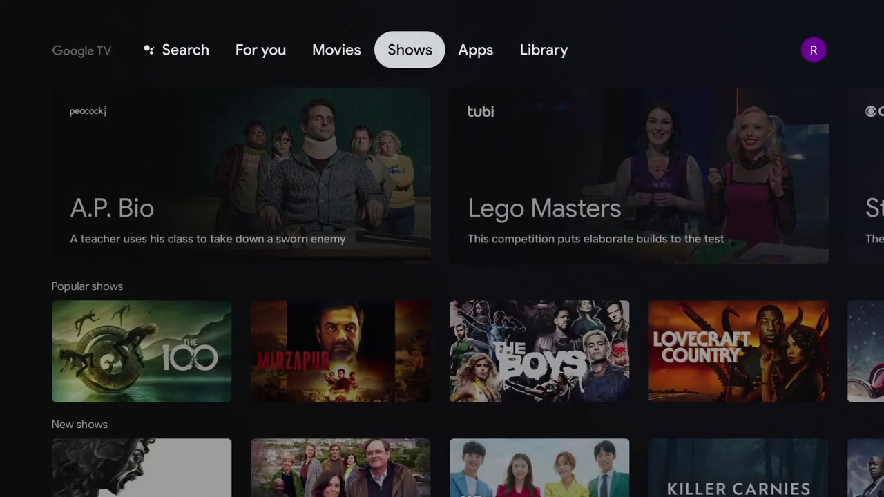
key("Right")
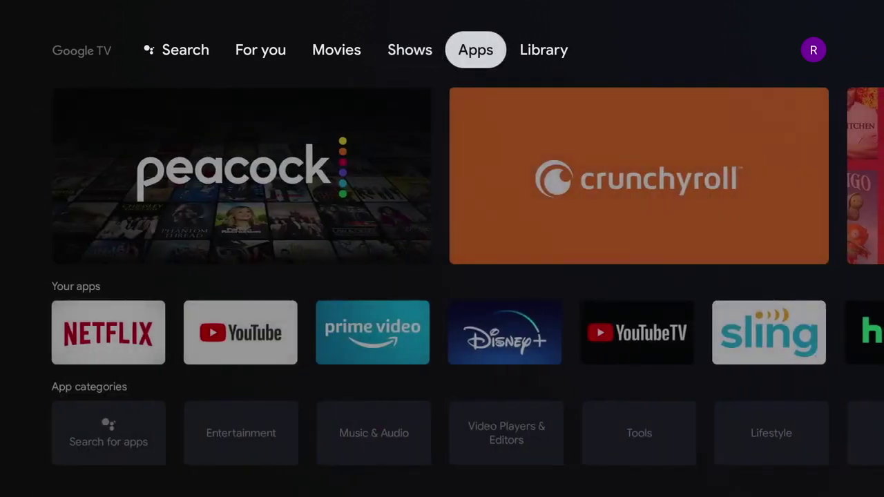
key("Right")
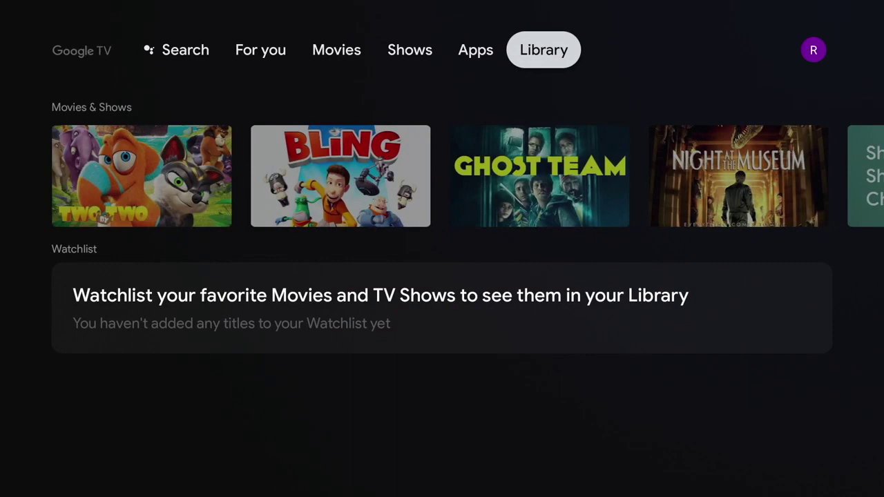
key("Right")
key("Return")
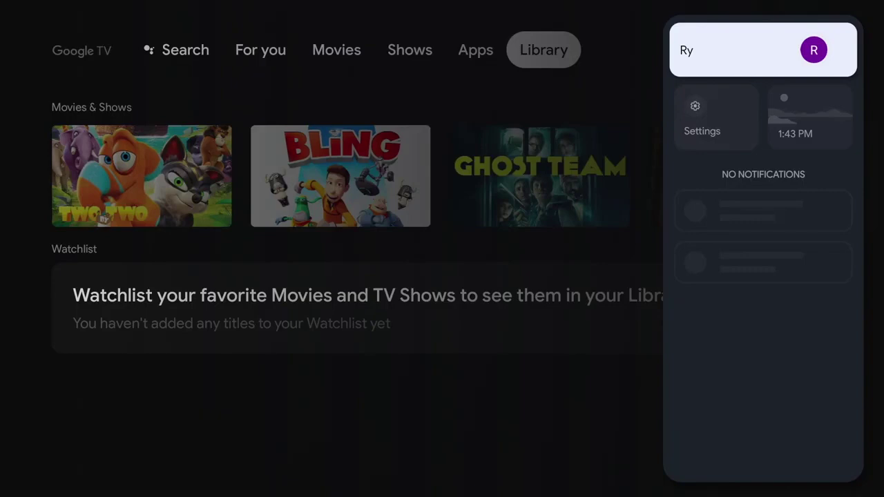
key("Escape")
key("Right")
key("Return")
key("Escape")
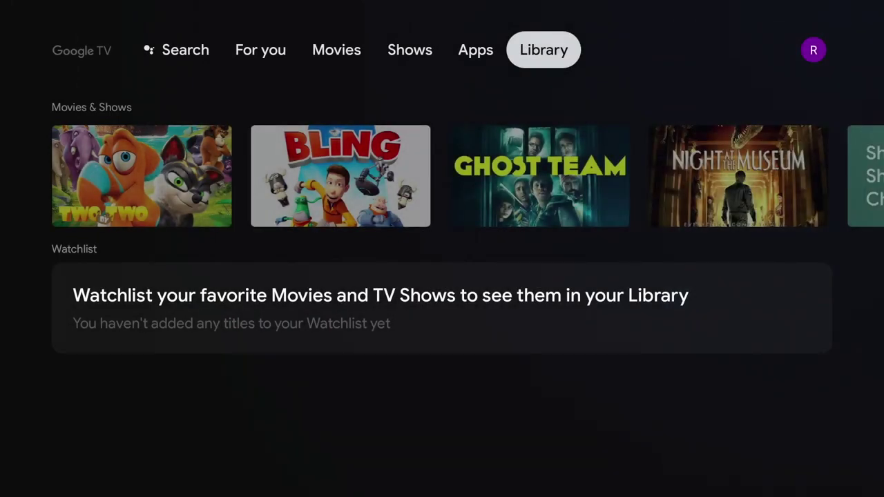
- Open the device Settings through the profile
key("Right")
key("Return")
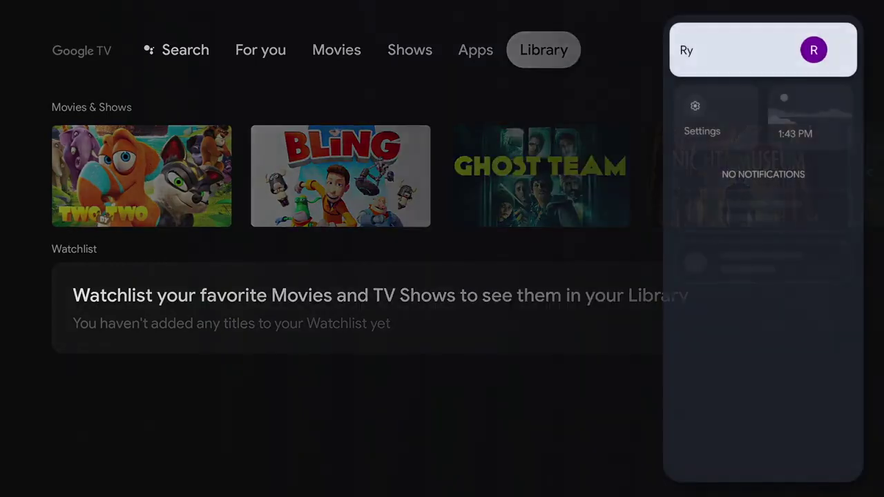
key("Down")
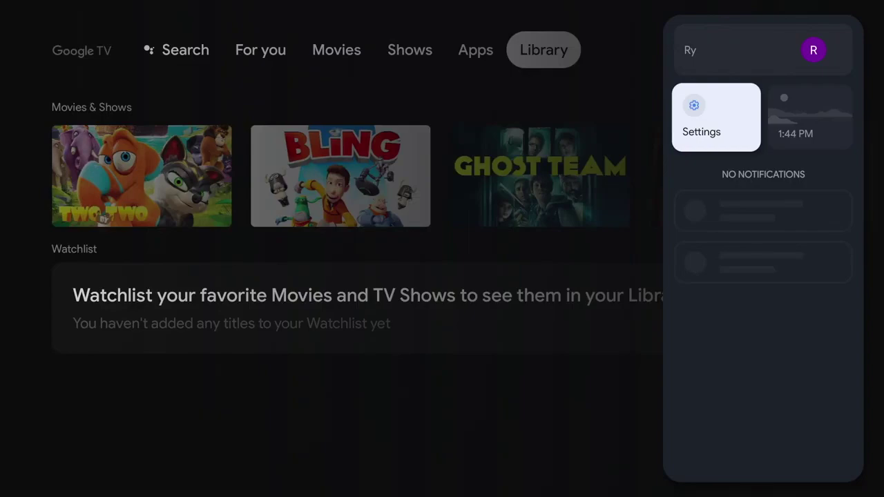
key("Return")
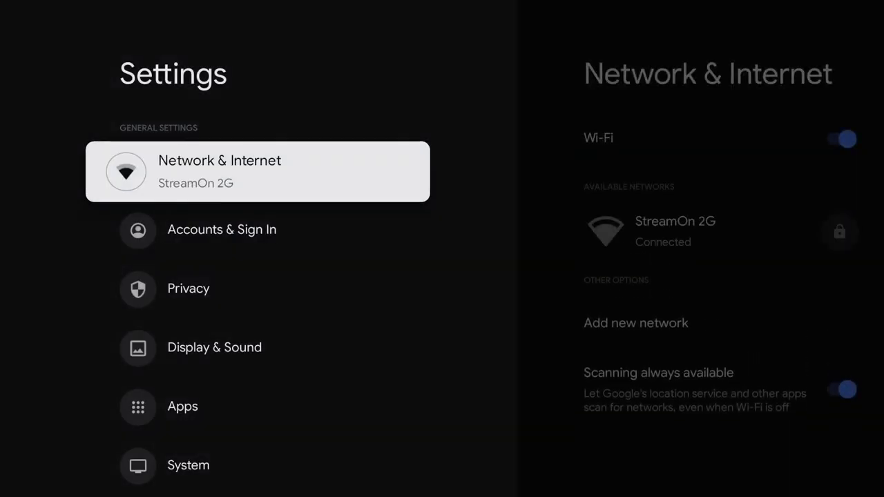
- Open the System category in Settings
key("Down")
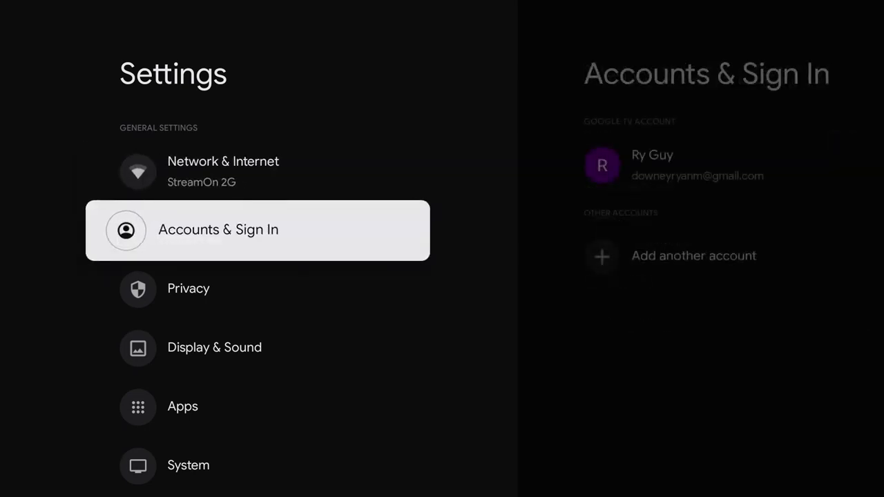
key("Down")
key("Down")
key("Down")
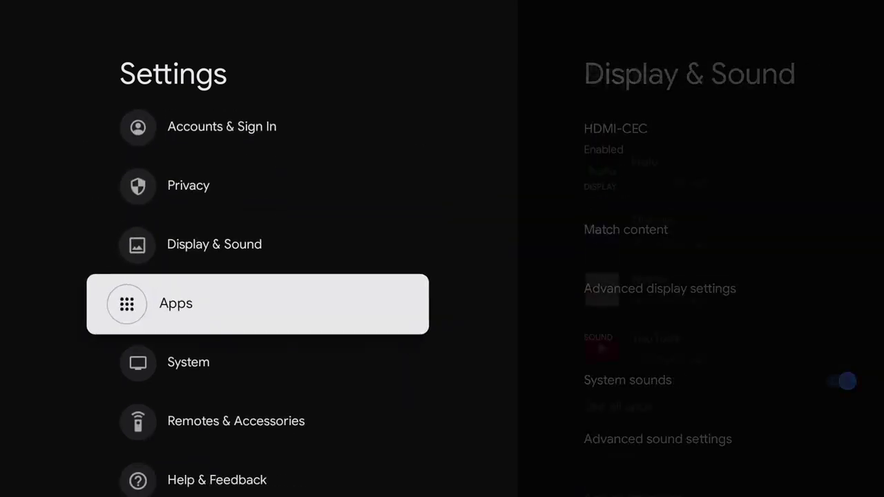
key("Down")
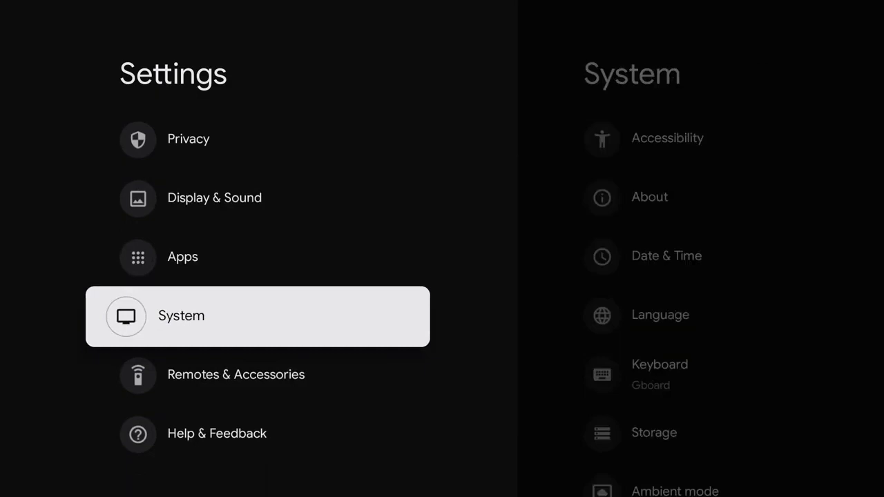
key("Return")
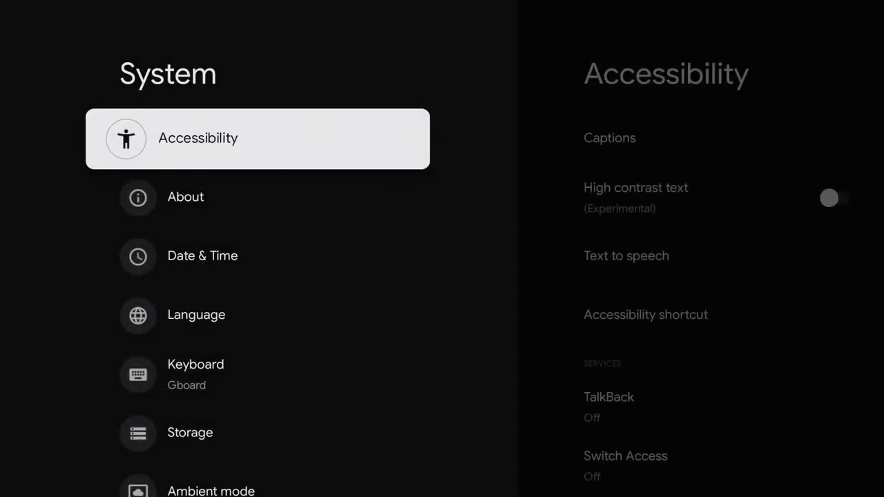
- Look through the System settings categories from Accessibility down to Energy saver
key("Down")
key("Down")
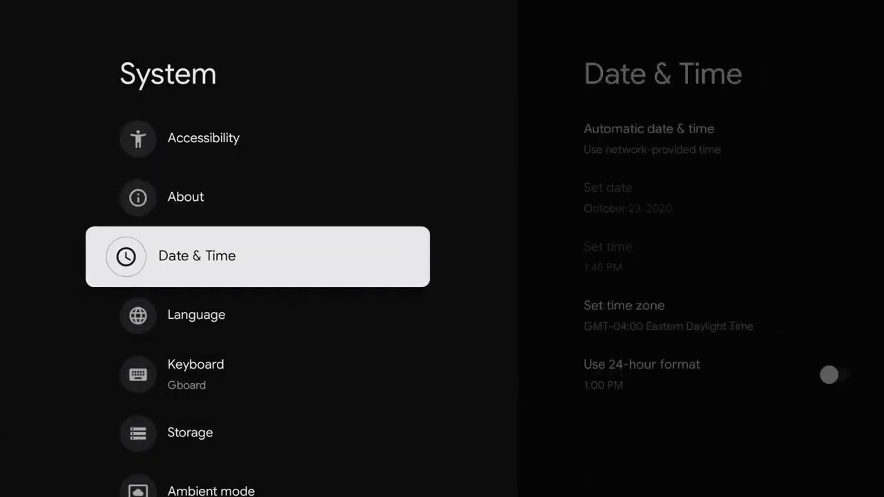
key("Down")
key("Down")
key("Down")
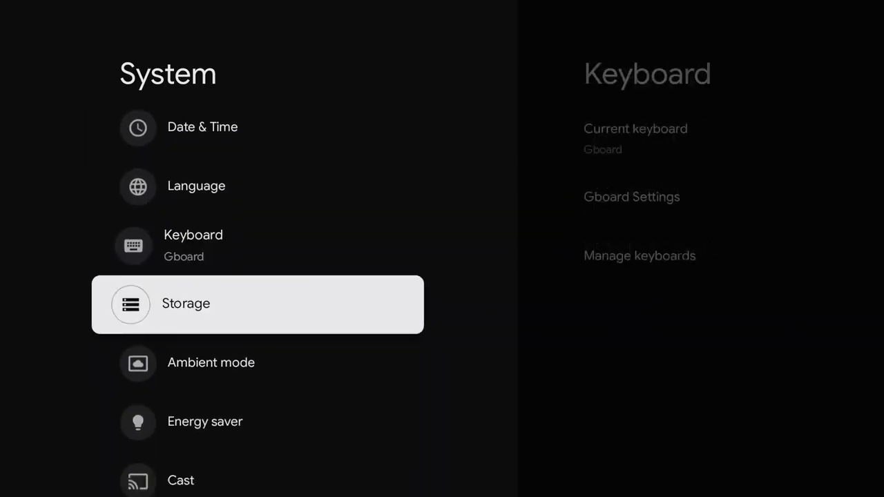
key("Down")
key("Down")
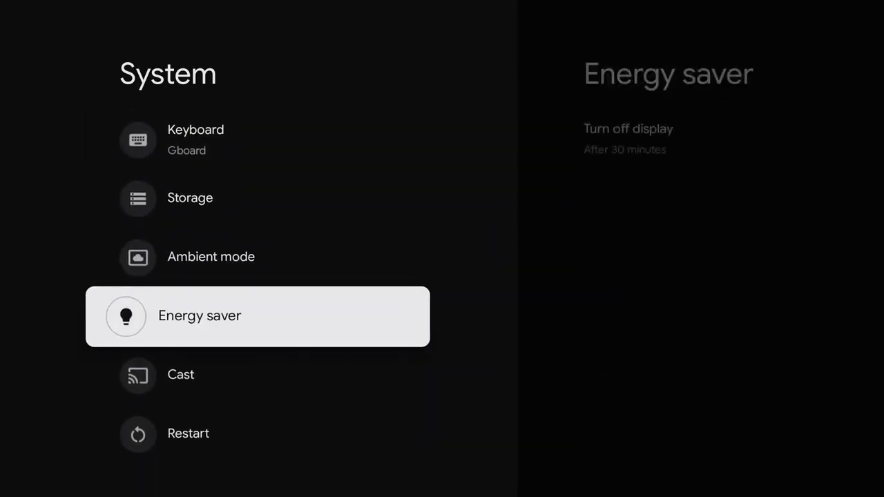
- Open the About page of the System settings
key("Up")
key("Up")
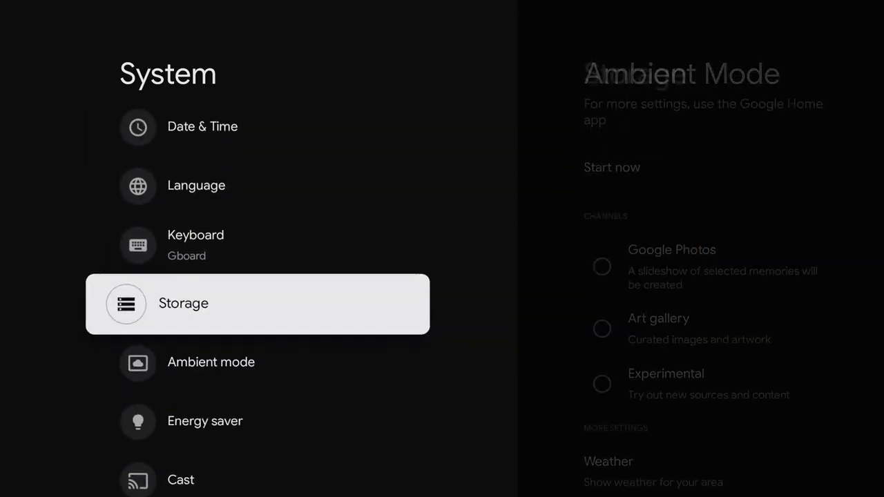
key("Up")
key("Up")
key("Up")
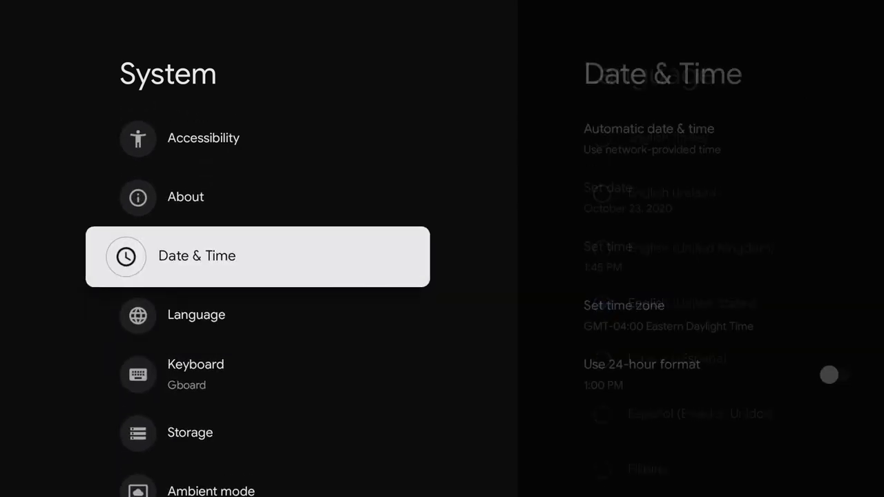
key("Up")
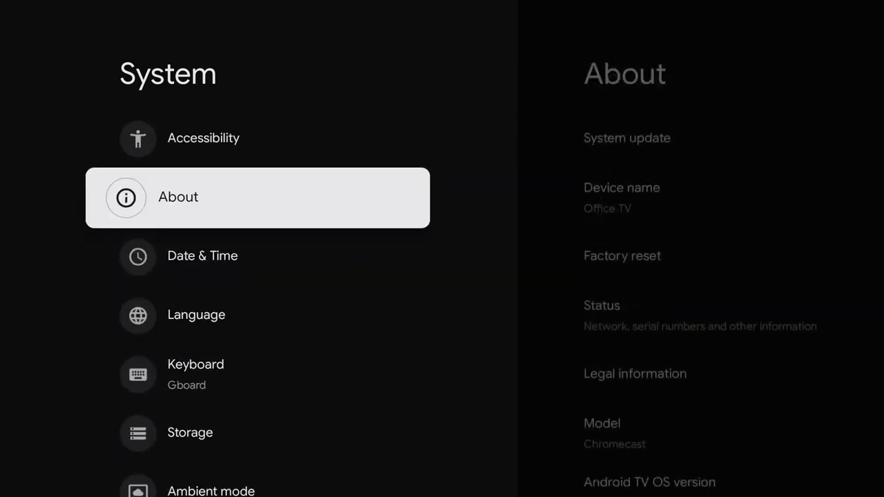
key("Return")
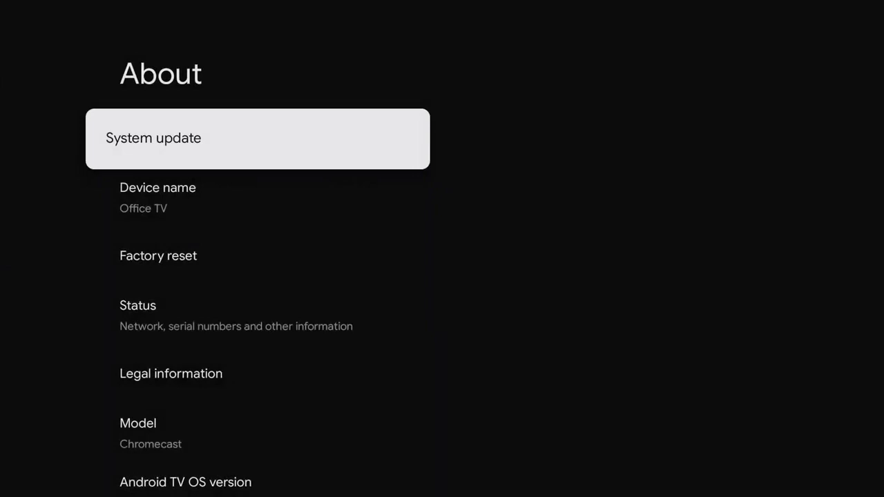
- Enable developer mode by repeatedly selecting the Android TV OS build entry on the About page
key("Down")
key("Down")
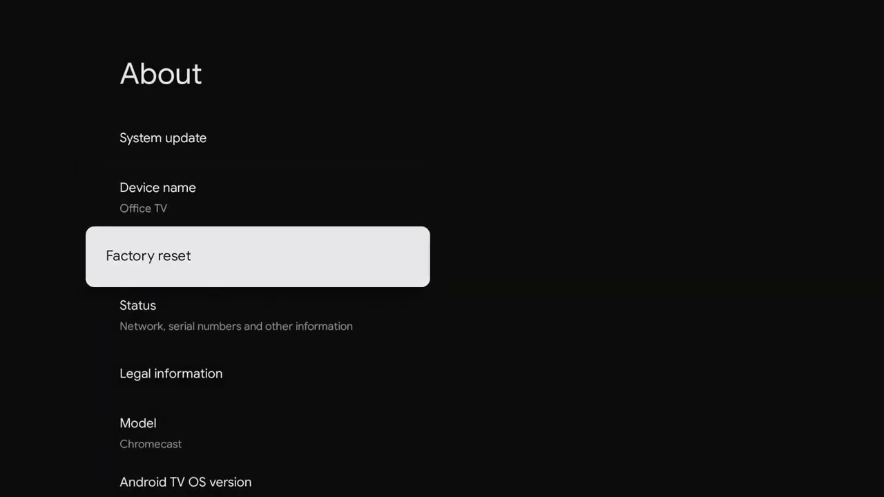
key("Down")
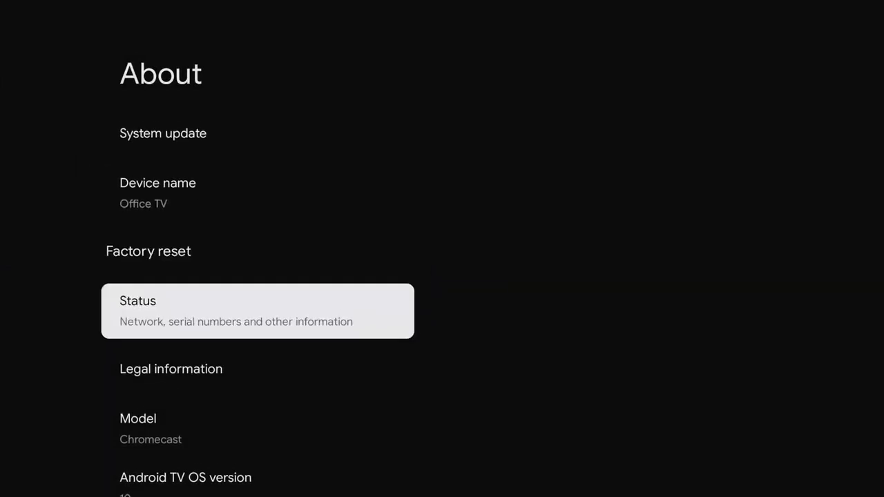
key("Down")
key("Down")
key("Down")
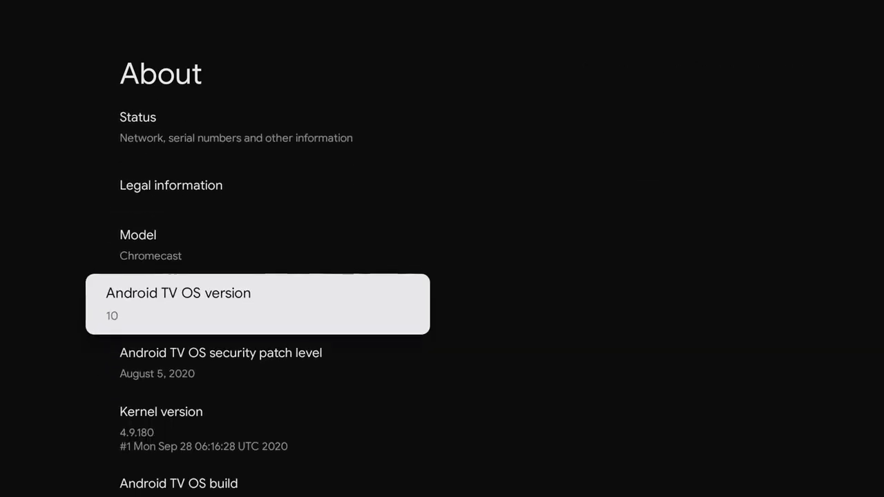
key("Down")
key("Up")
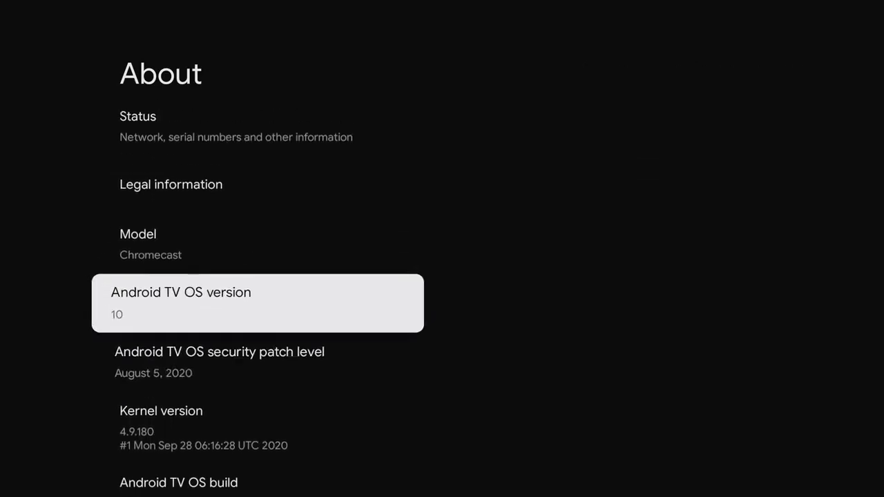
key("Down")
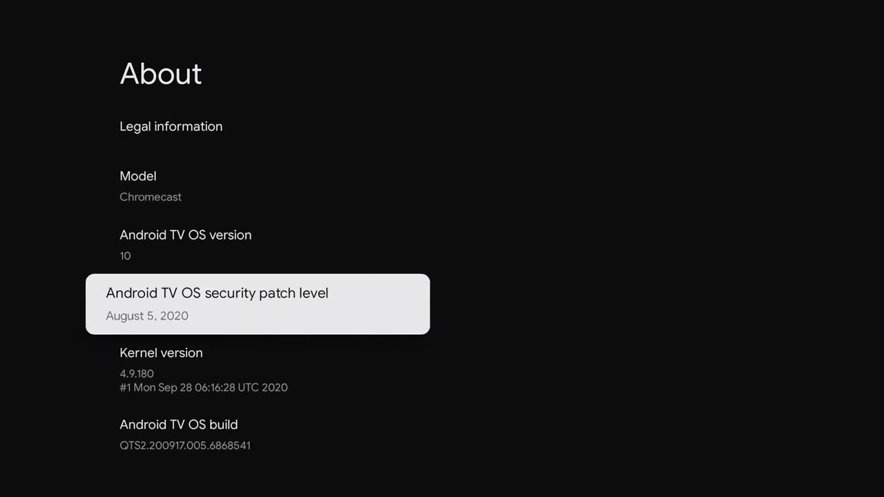
key("Down")
key("Down")
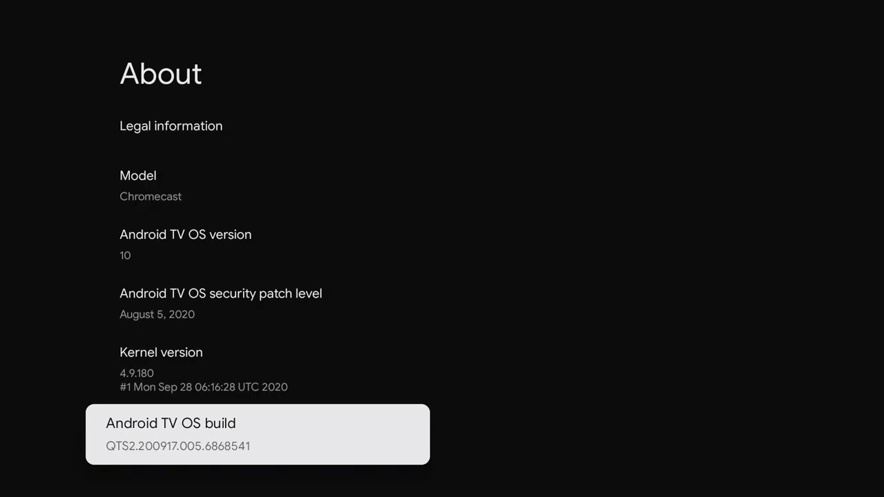
key("Return")
key("Return")
key("Return")
key("Return")
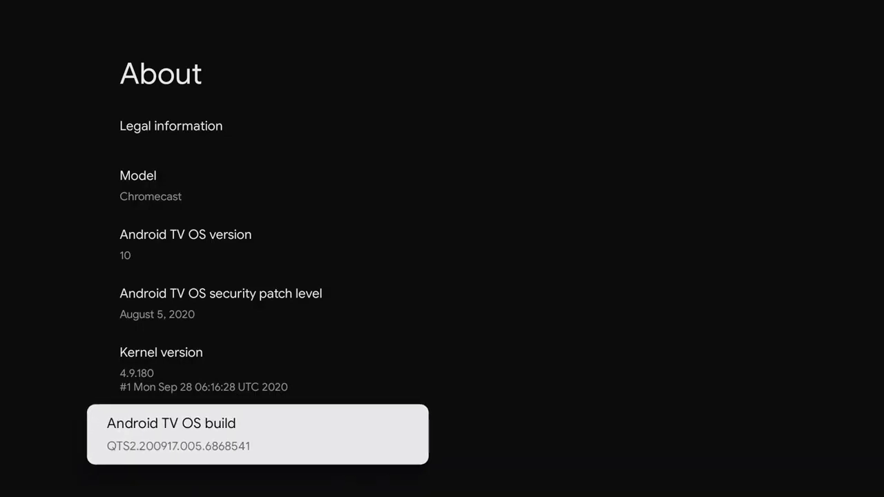
key("Return")
key("Return")
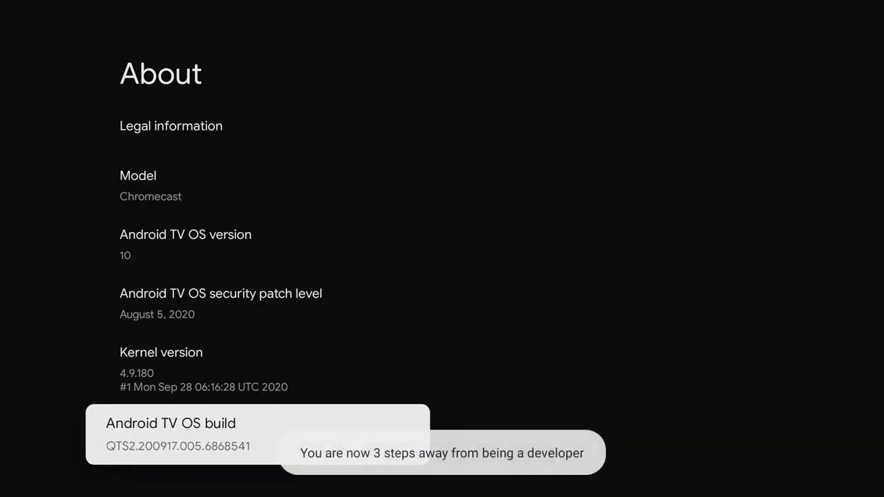
key("Return")
key("Return")
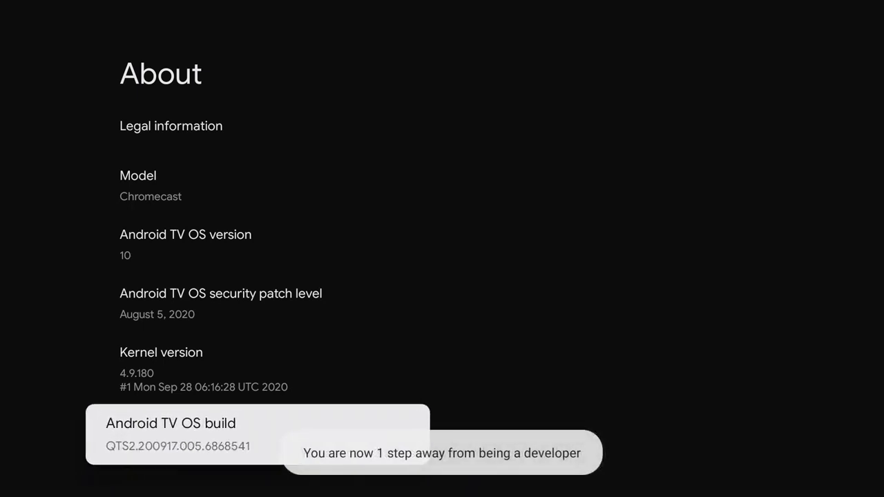
key("Return")
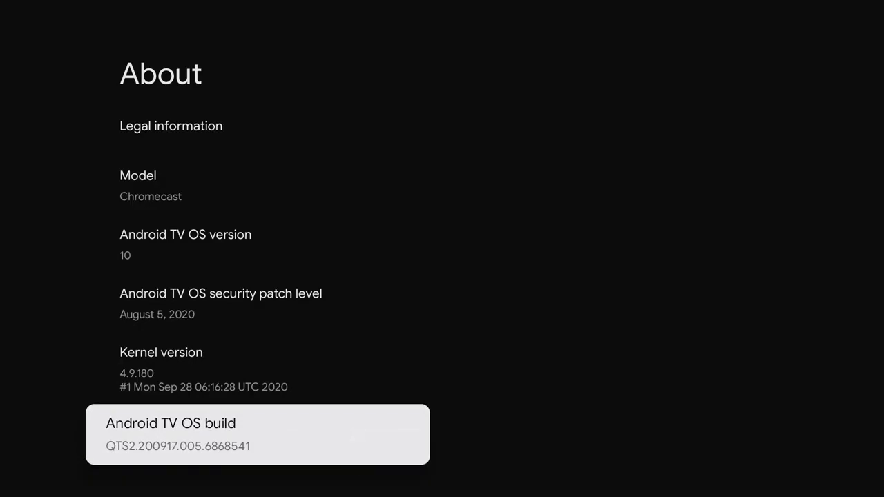
- Leave the About page and exit Settings back to the For you home screen
key("Escape")
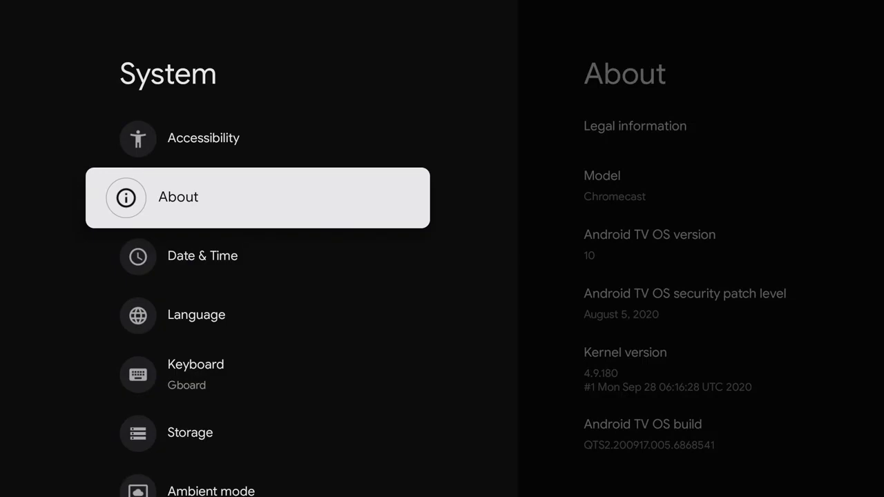
key("Escape")
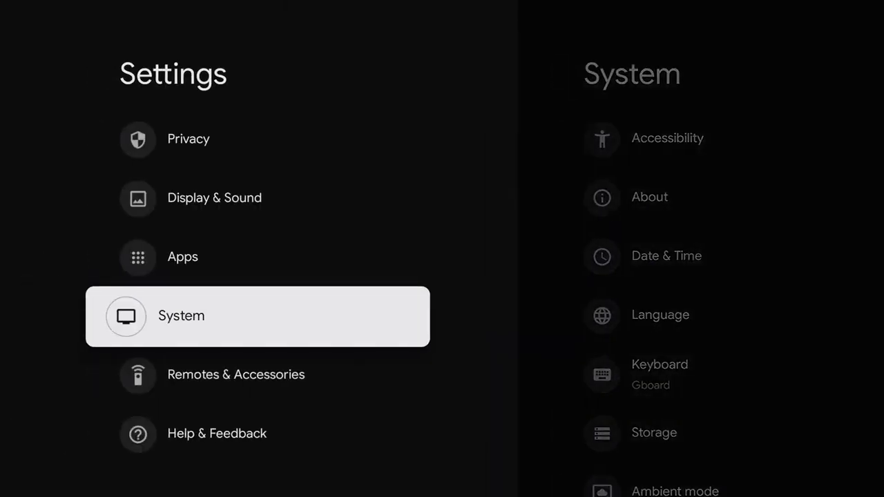
key("Up")
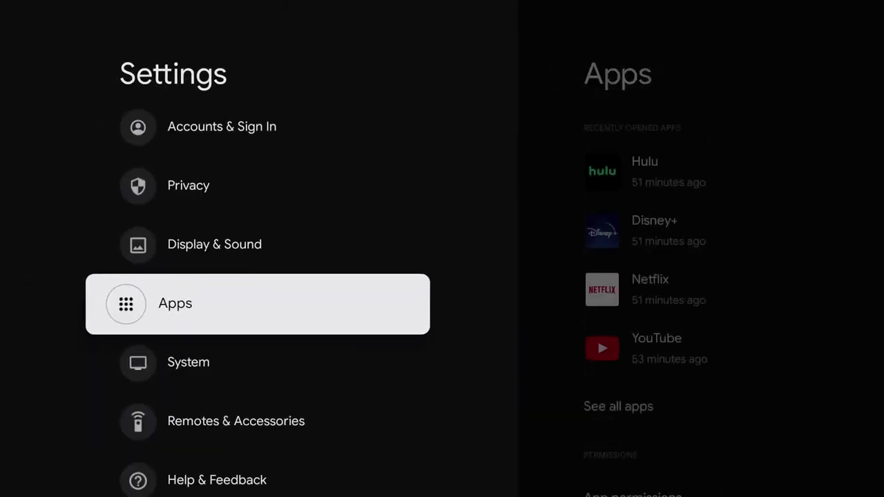
key("Escape")
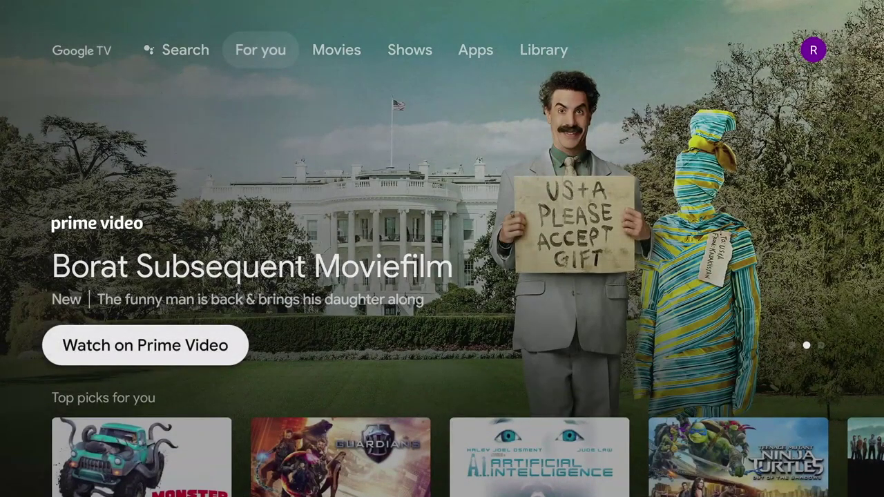
key("Down")
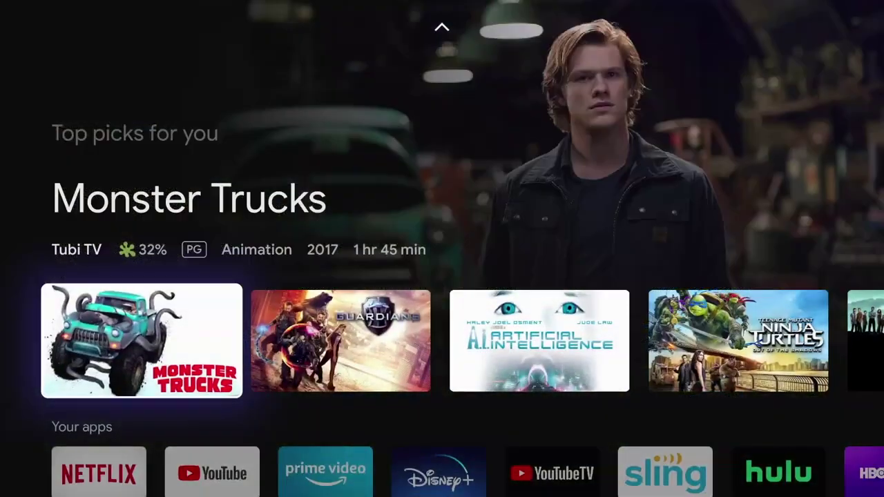
key("Down")
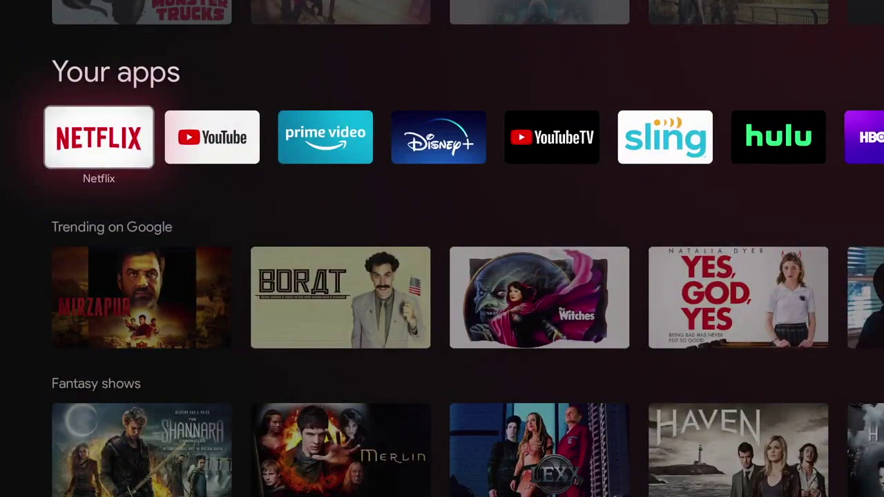
key("Up")
key("Up")
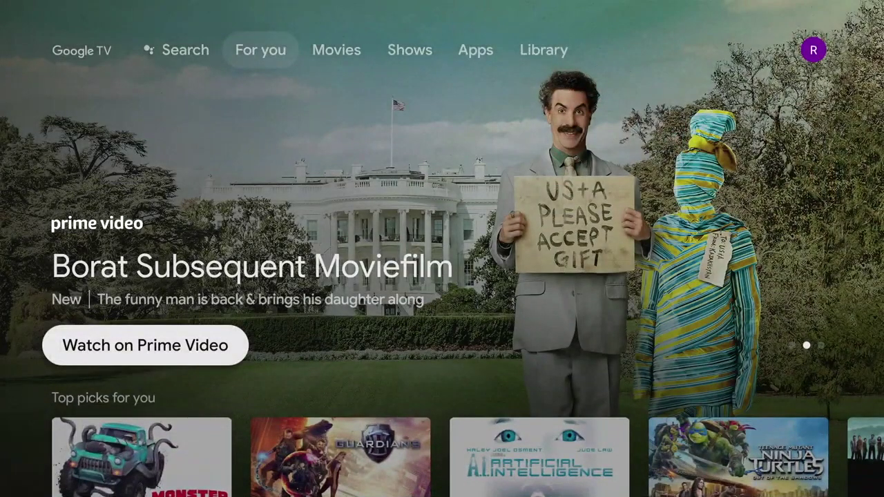
- Use the app search in the Apps section to find Downloader by AFTVnews and open its store page
key("Up")
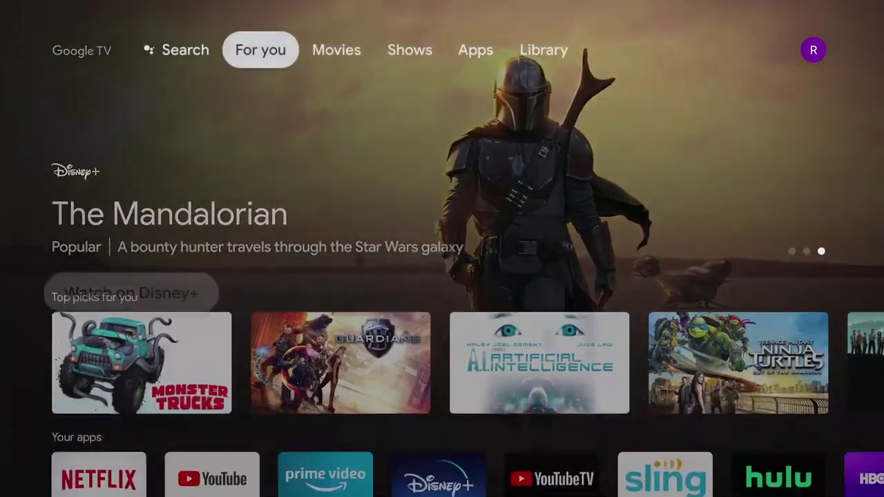
key("Right")
key("Right")
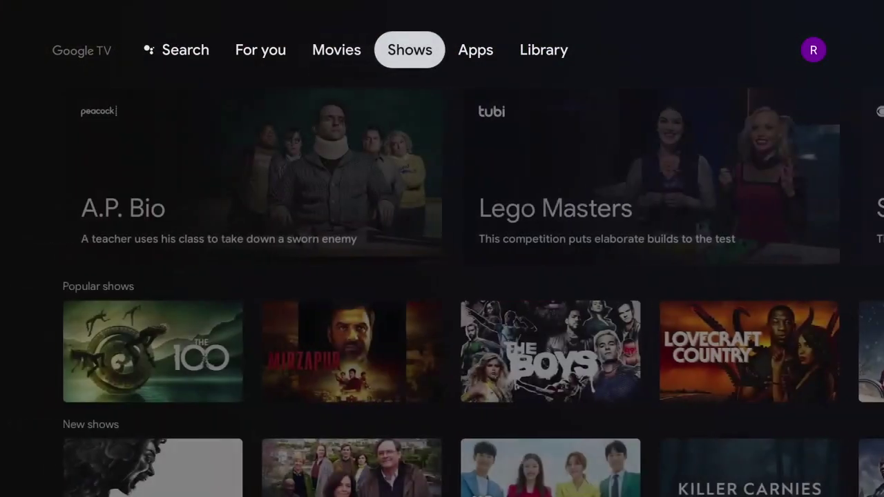
key("Right")
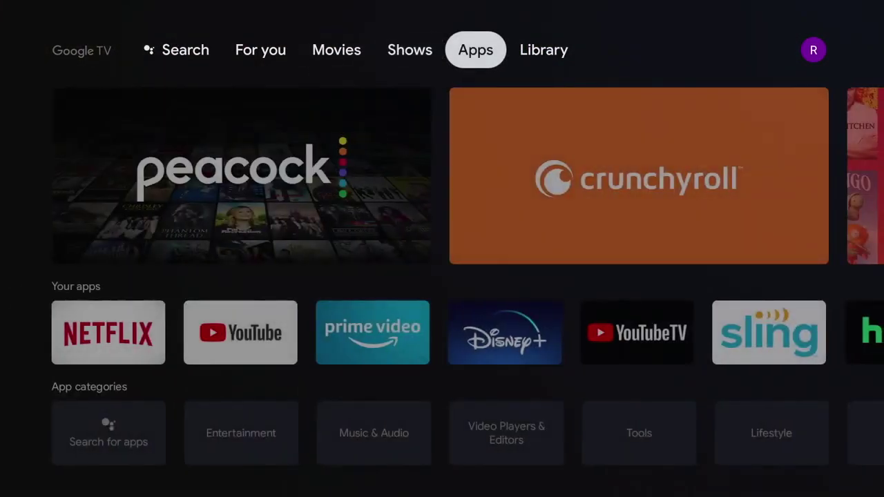
key("Down")
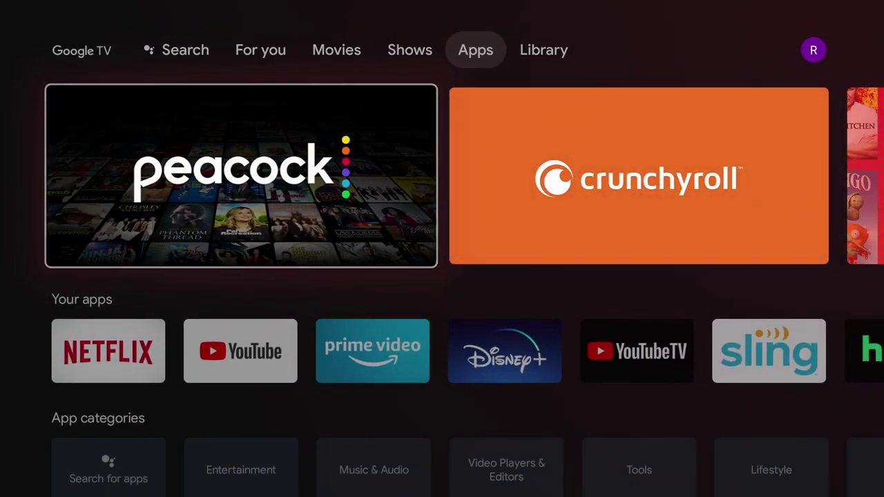
key("Down")
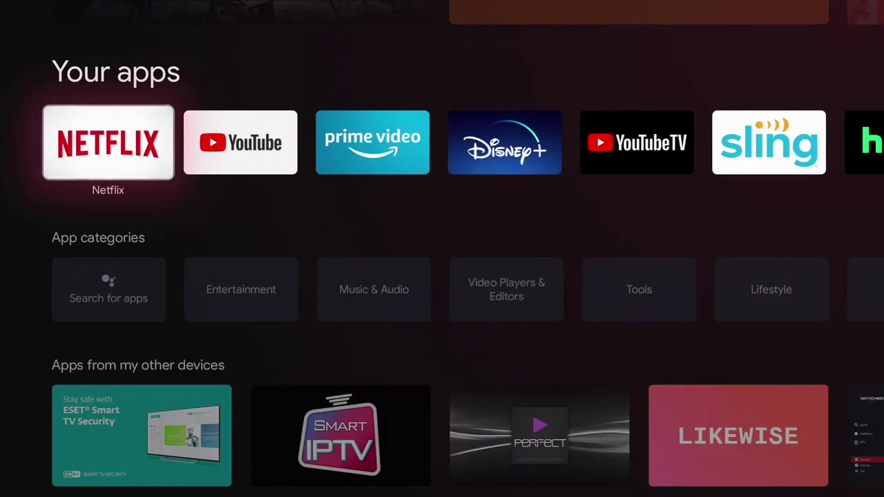
key("Down")
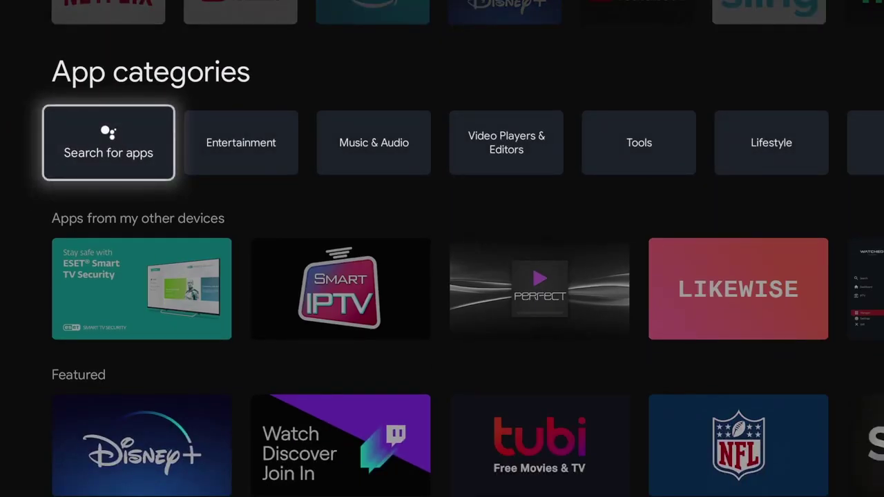
key("Return")
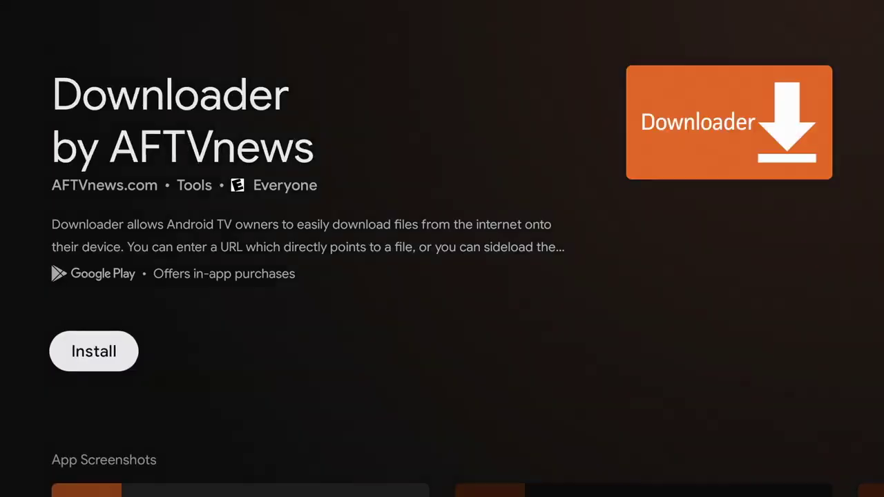
- Install Downloader and complete its first launch, allowing access to photos, media, and files
key("Return")
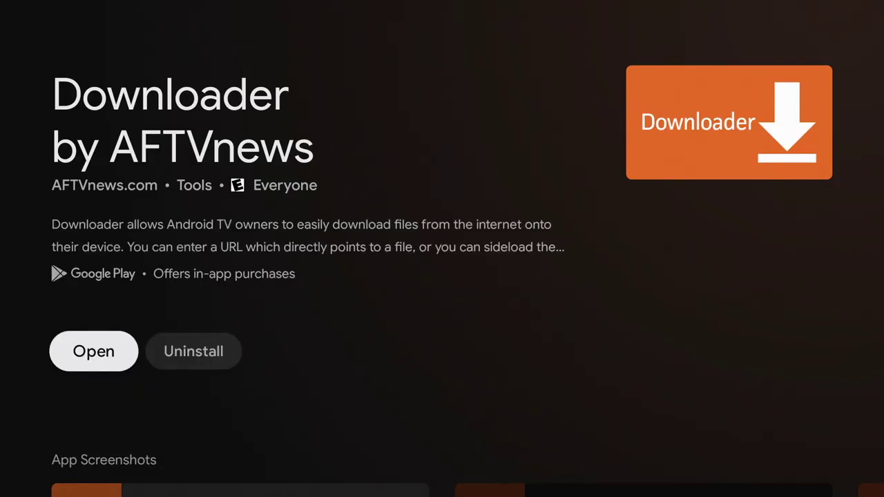
key("Return")
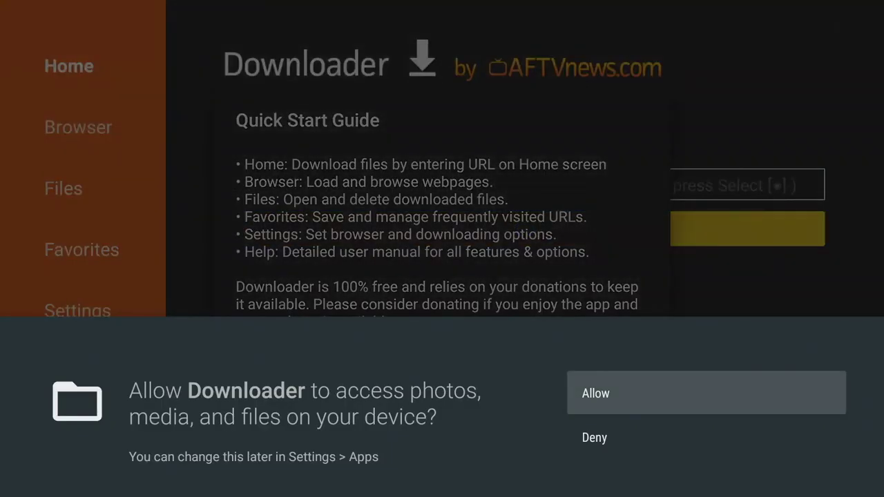
key("Return")
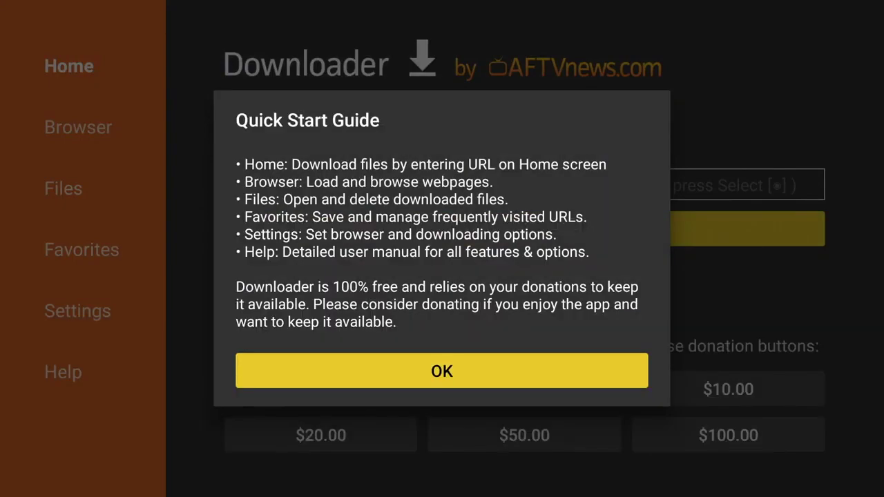
key("Return")
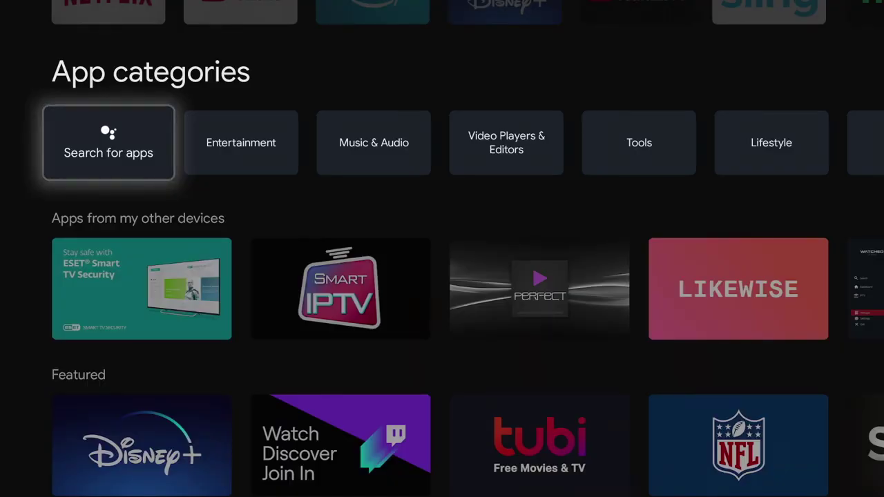
- Open the device Settings again from the Apps section of the home screen
key("Up")
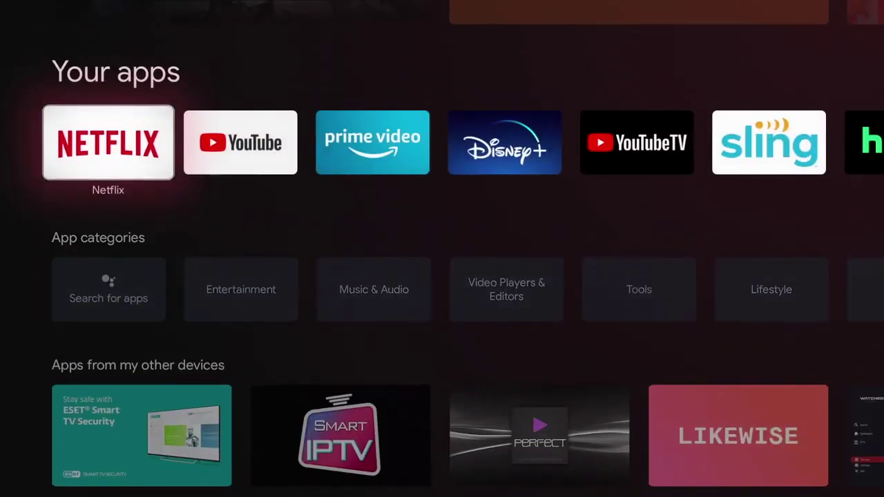
key("Home")
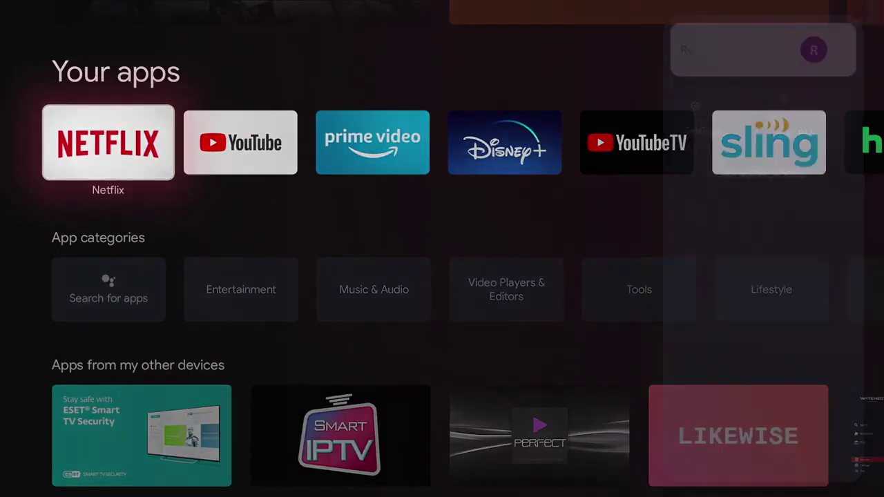
key("Down")
key("Return")
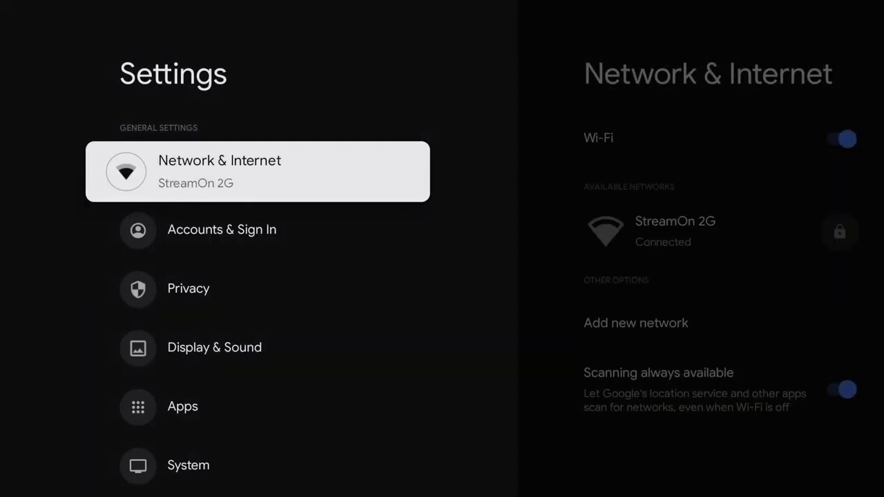
- Open Downloader's page in the Apps settings and check its app permissions
key("Down")
key("Down")
key("Down")
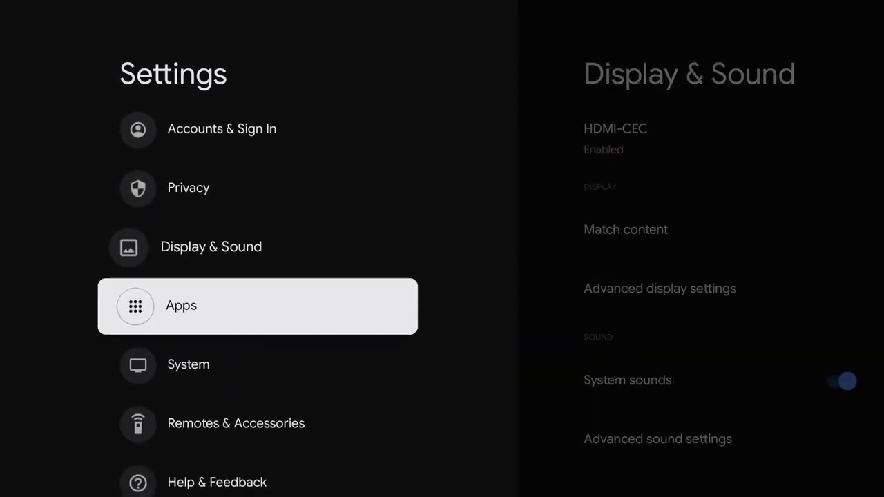
key("Return")
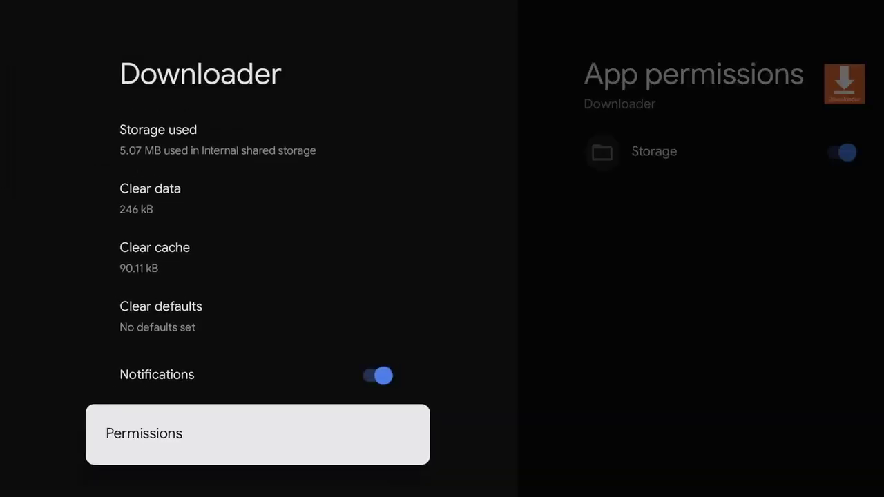
key("Return")
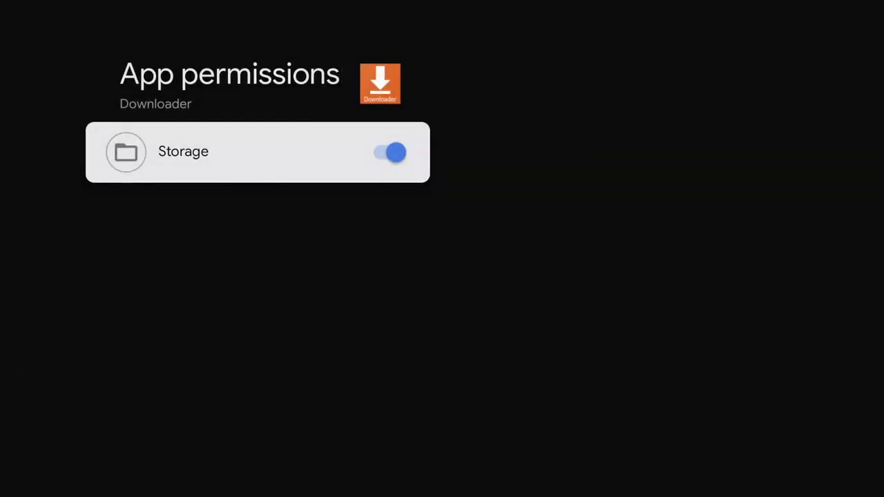
key("Escape")
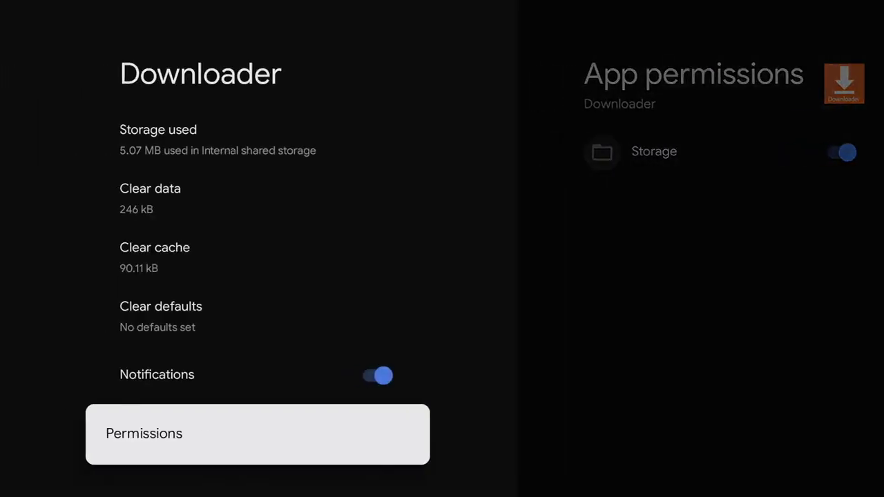
- Leave Downloader's app settings and return to the For you home screen
key("Escape")
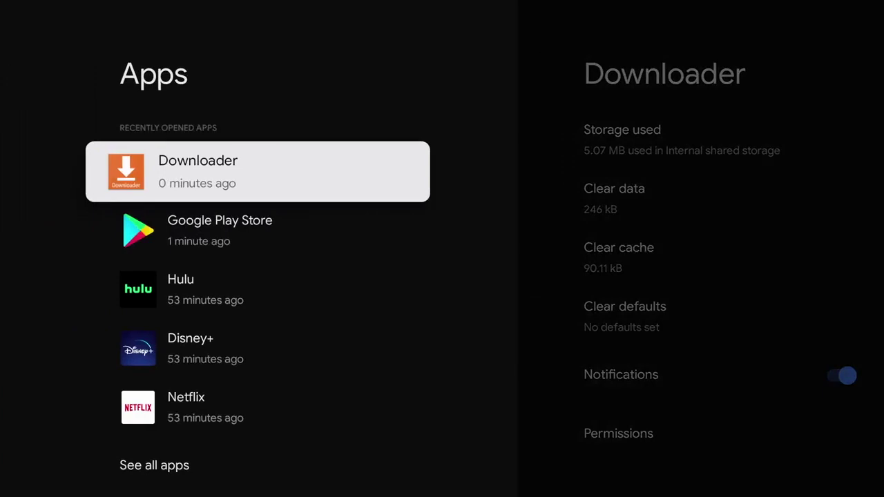
key("Escape")
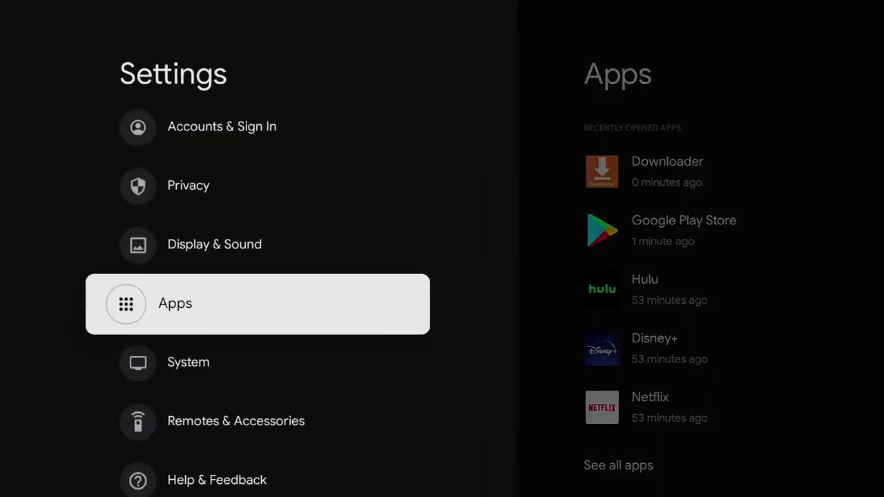
key("Escape")
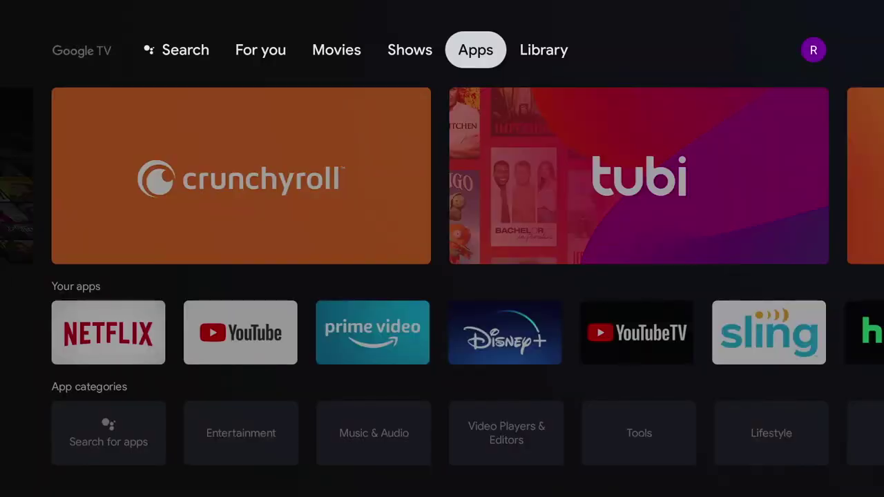
key("Escape")
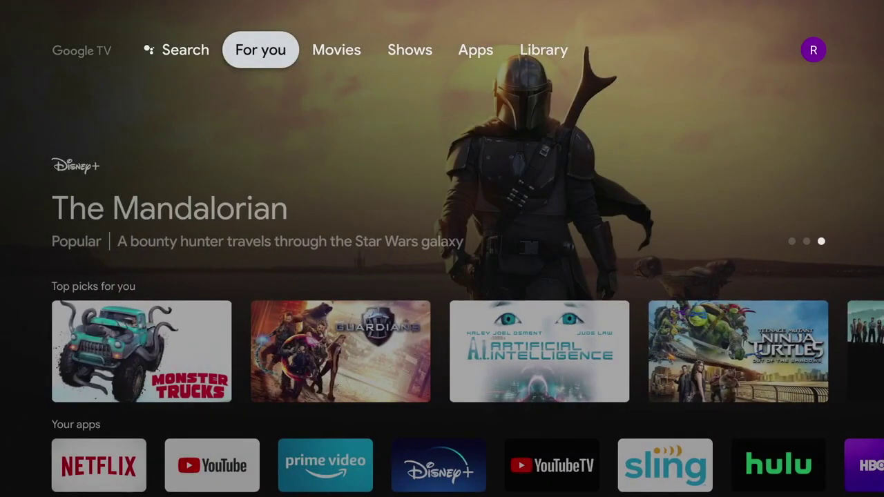
- Open the device Settings from the home screen and go into the Apps settings
key("Menu")
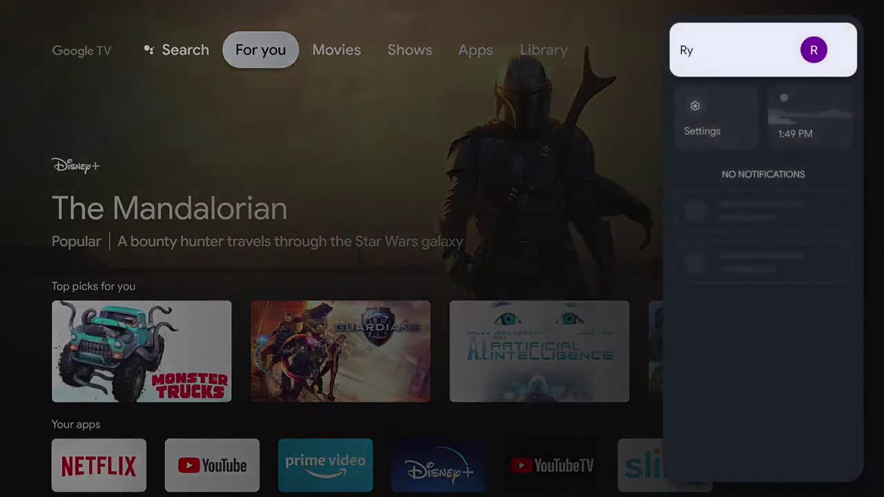
key("Down")
key("Return")
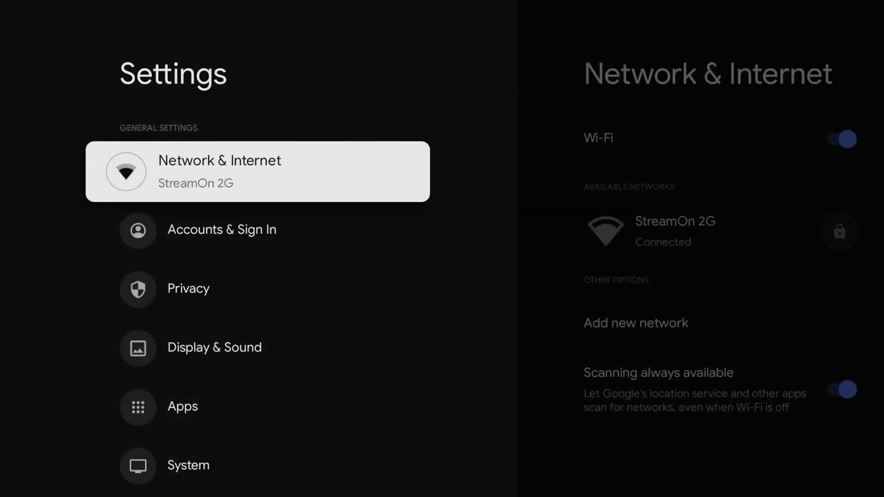
key("Down")
key("Down")
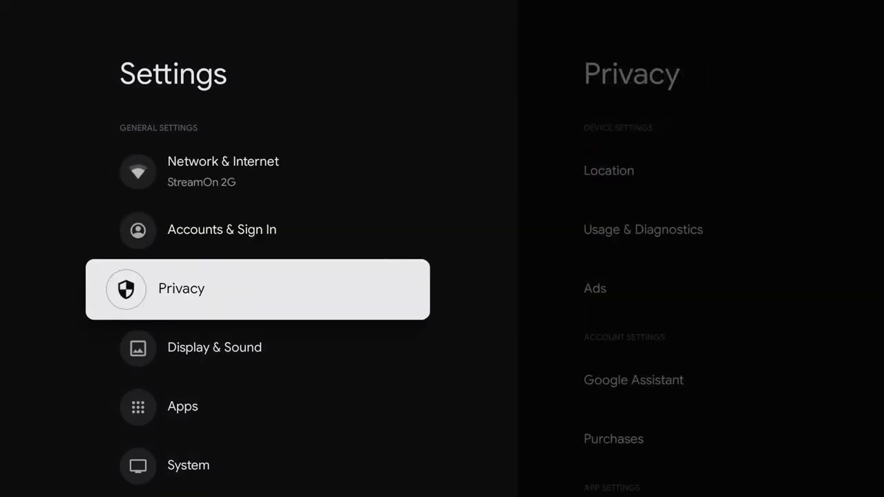
key("Down")
key("Down")
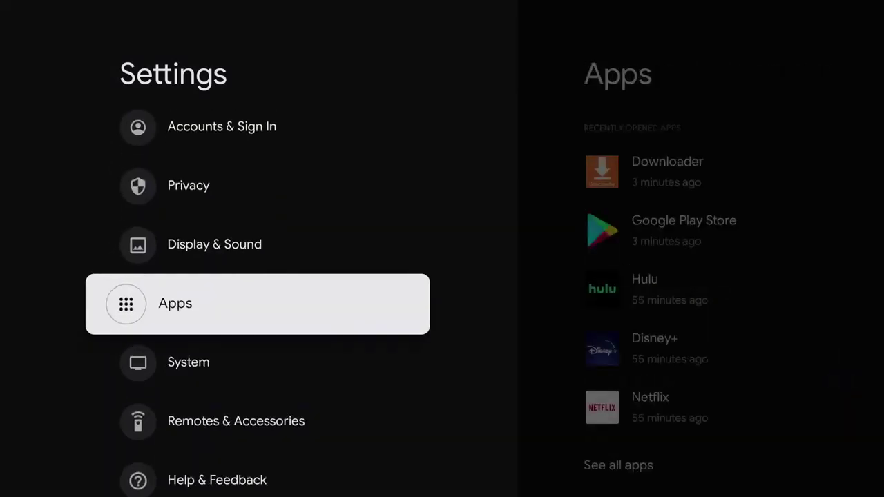
key("Return")
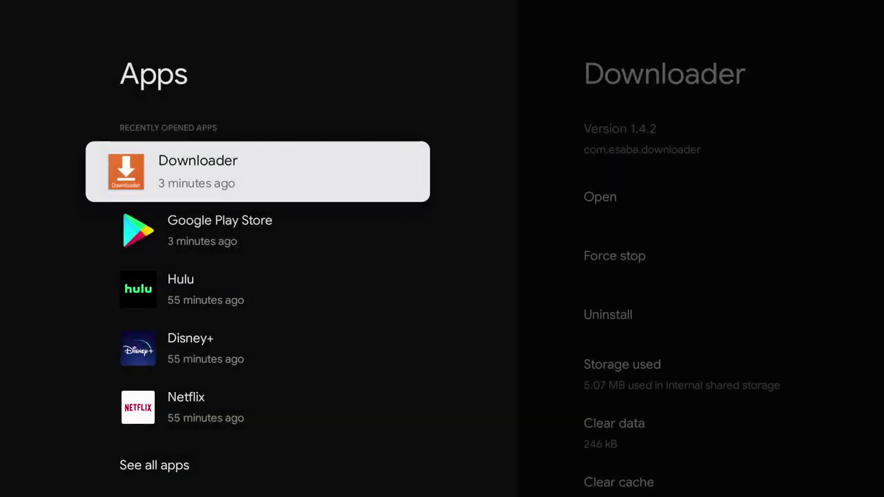
- Open Security & Restrictions from the permissions section of the Apps settings
key("Down")
key("Down")
key("Down")
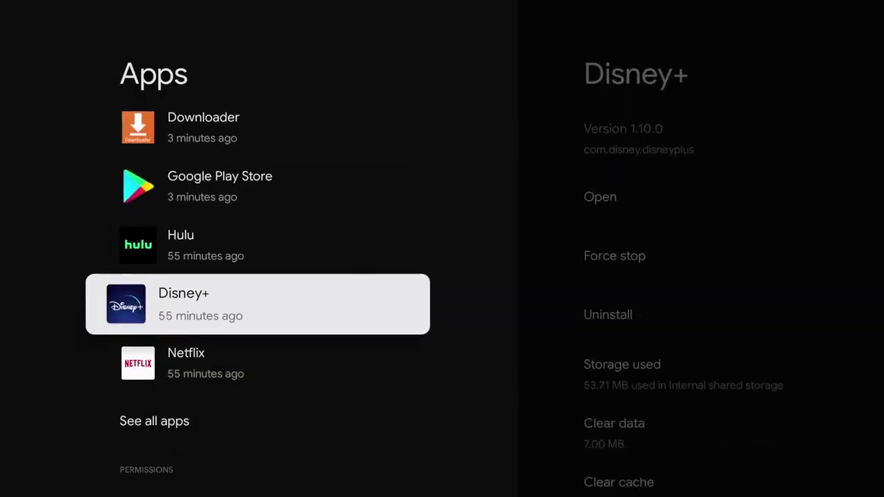
key("Down")
key("Down")
key("Down")
key("Down")
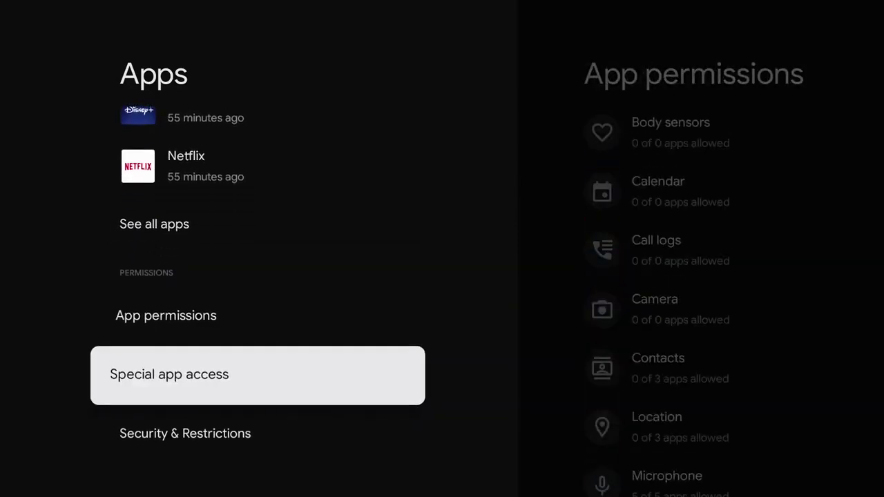
key("Down")
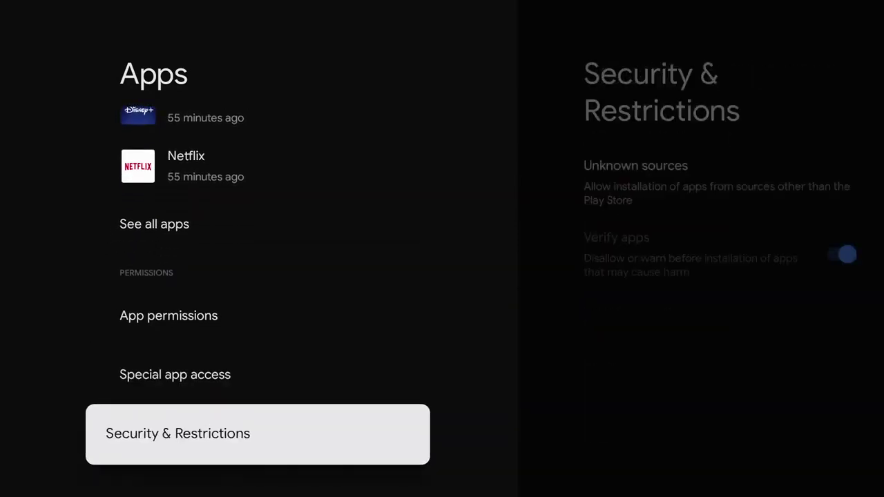
key("Return")
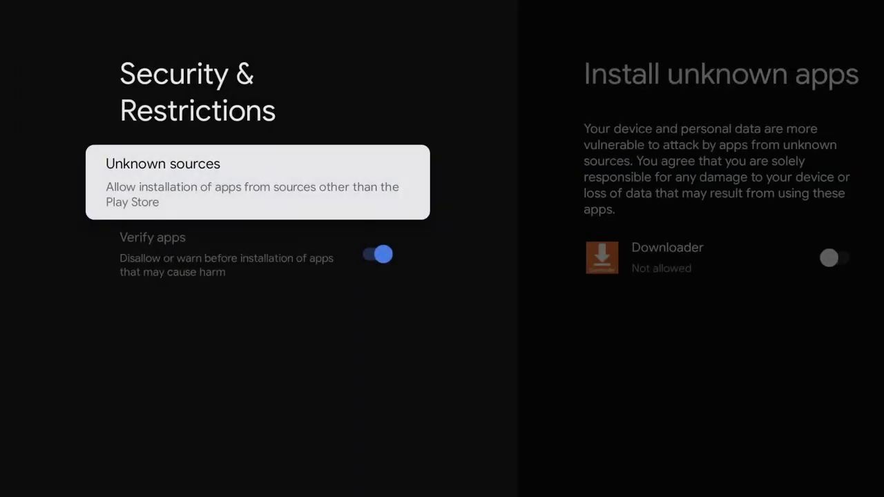
- Allow Downloader to install apps from unknown sources and return to the home screen
key("Return")
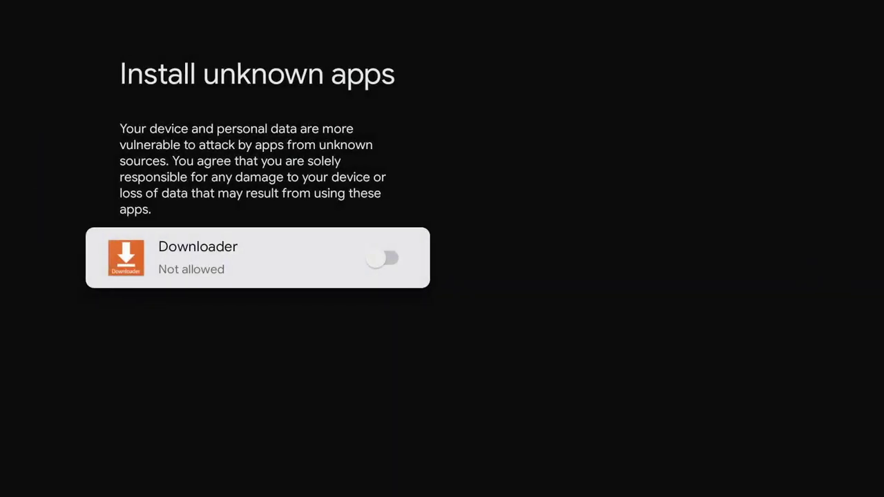
key("Return")
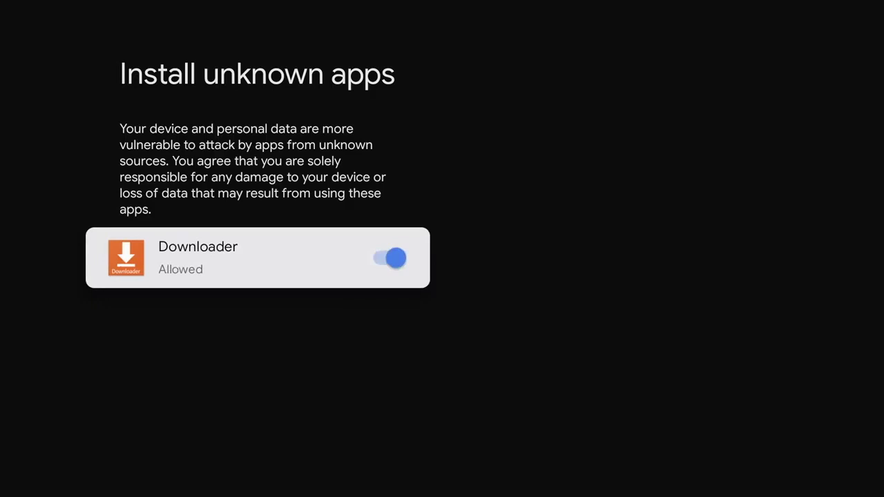
key("Escape")
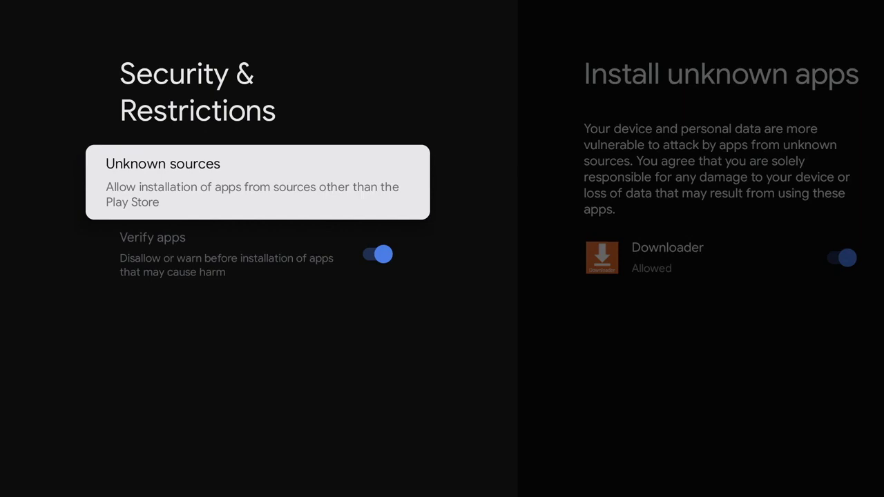
key("Home")
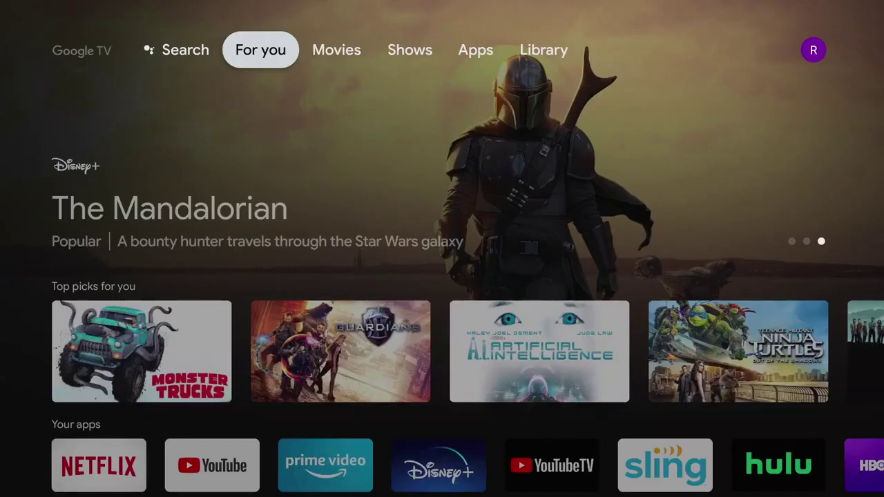
key("Down")
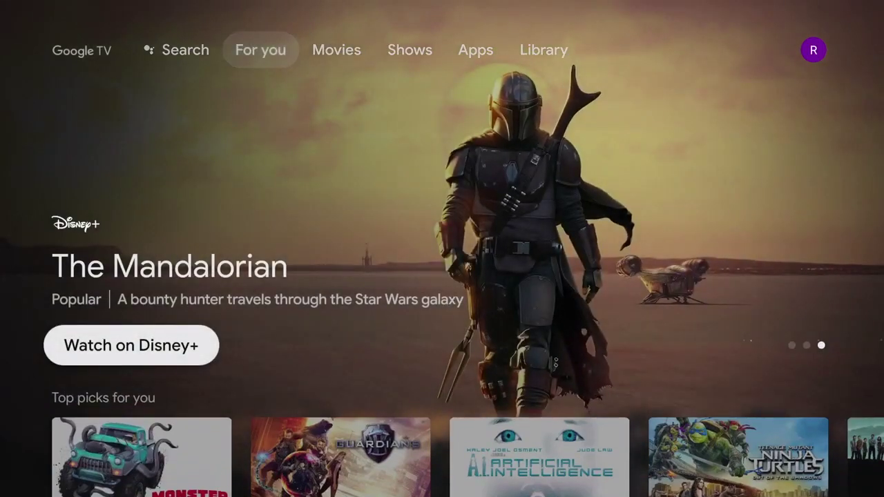
key("Down")
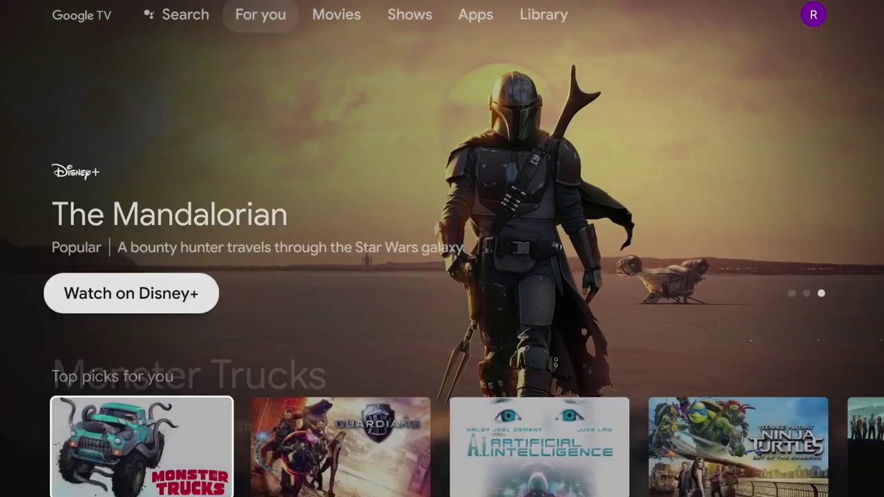
key("Up")
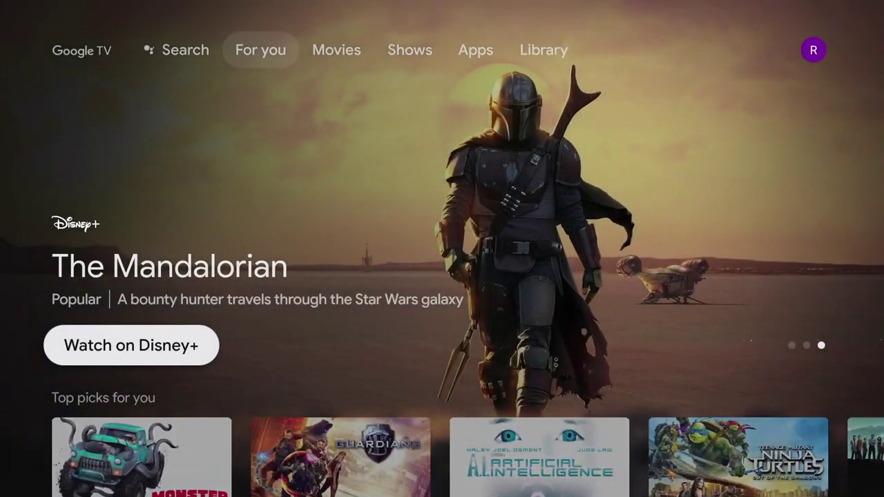
key("Up")
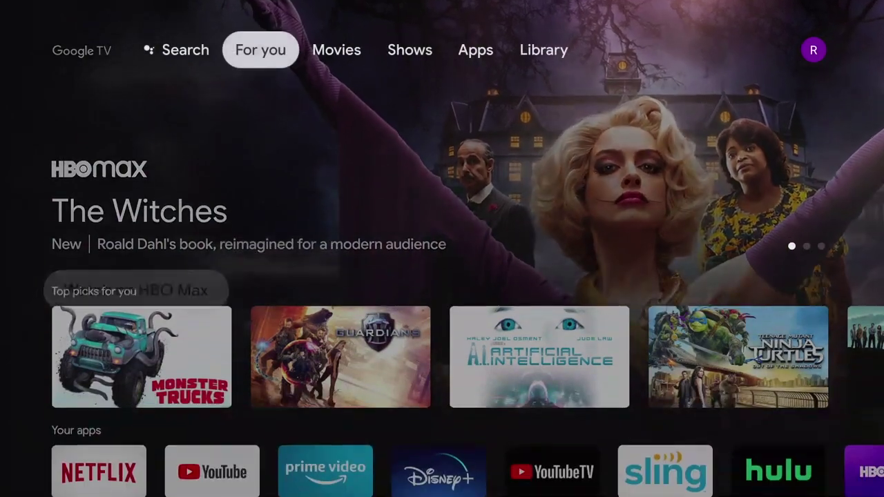
key("Down")
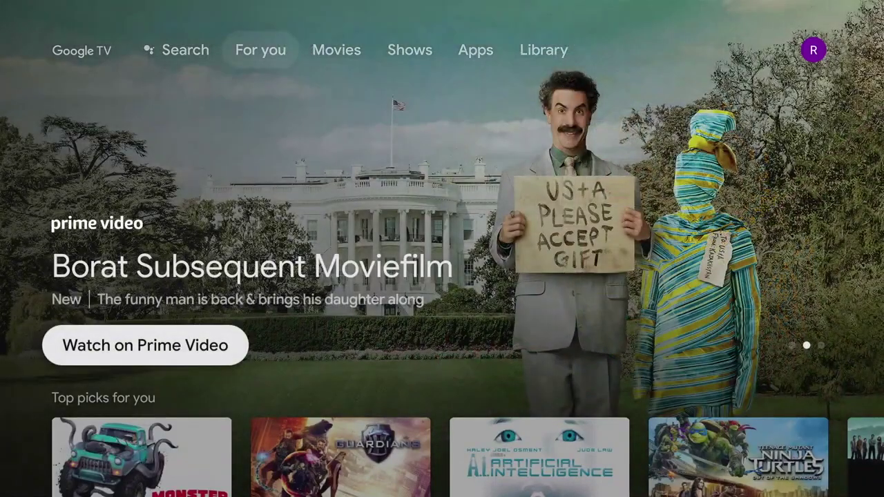
key("Up")
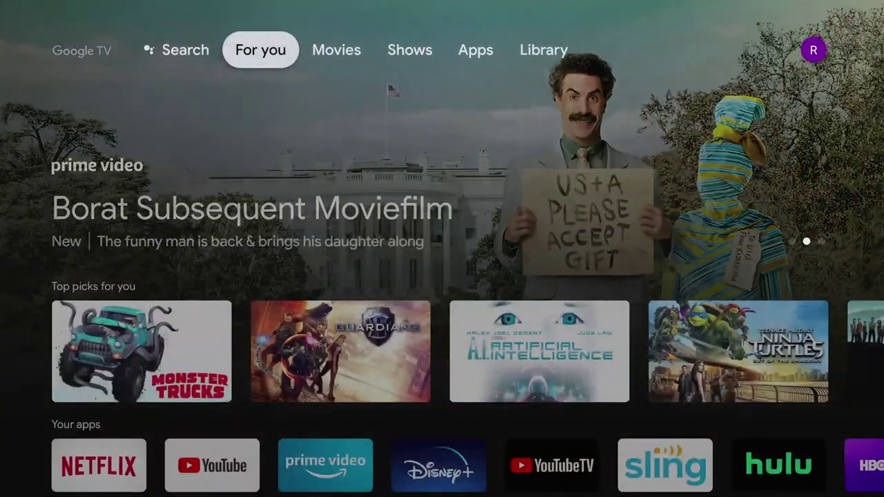
- Launch Downloader from the Your apps row in the Apps section of the home screen
key("Right")
key("Right")
key("Right")
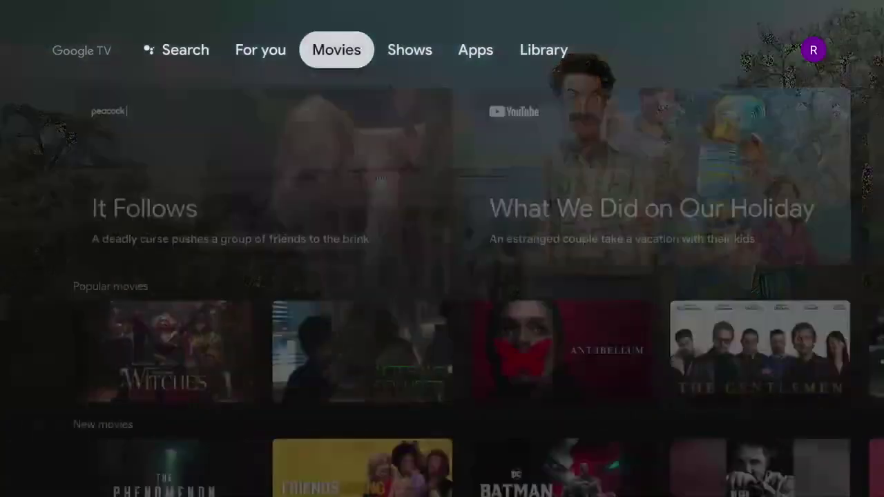
key("Down")
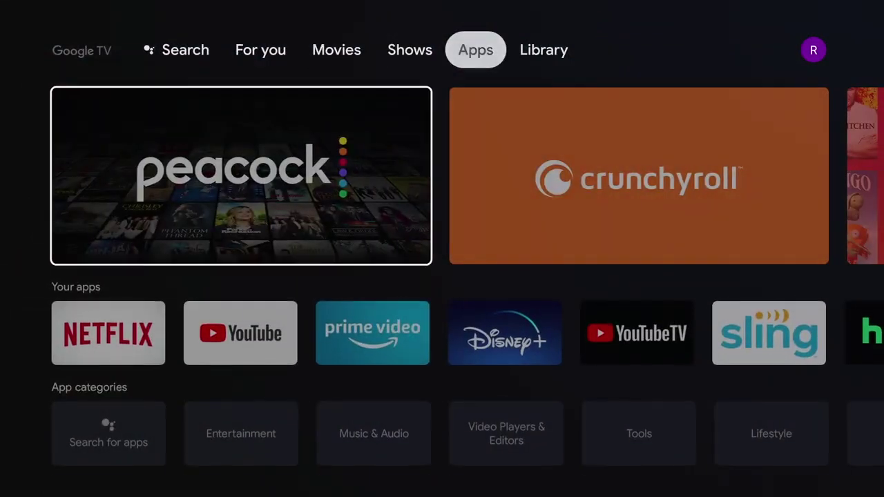
key("Down")
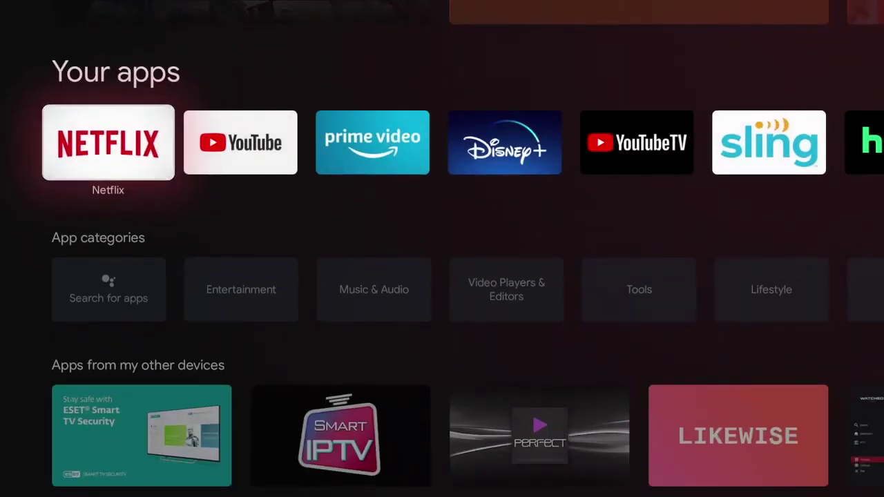
key("Right")
key("Right")
key("Right")
key("Right")
key("Right")
key("Right")
key("Right")
key("Right")
key("Right")
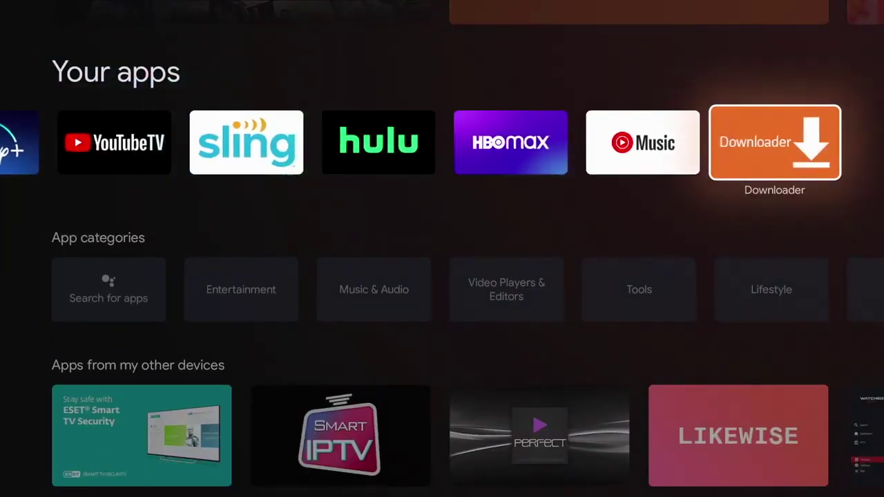
key("Return")
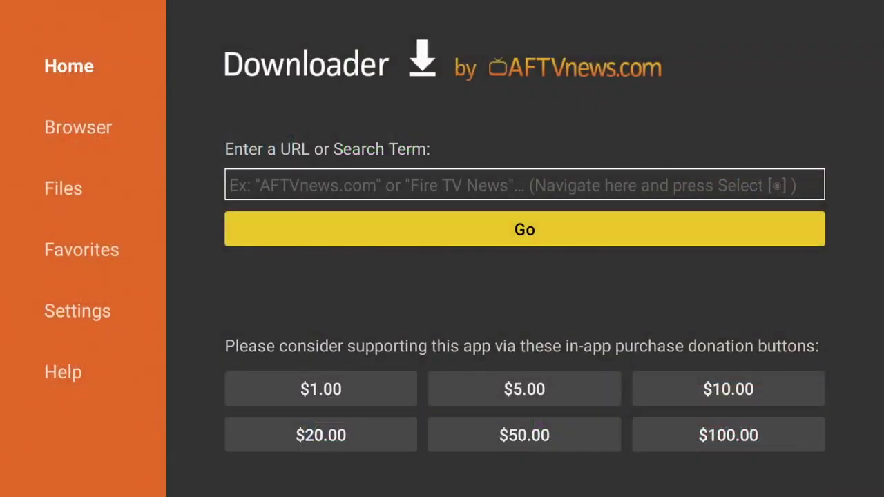
- Enter "browser" in the URL or search term field on Downloader's home page
key("Left")
key("Up")
key("Up")
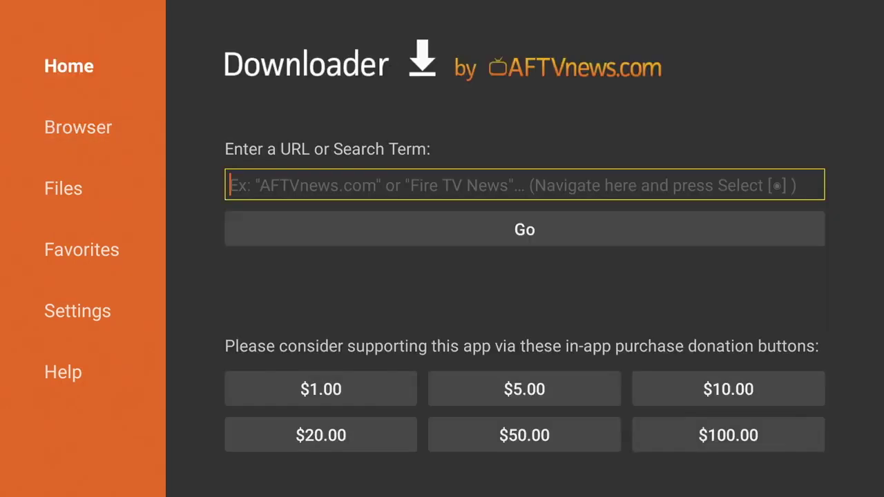
key("Return")
key("Down")
key("Down")
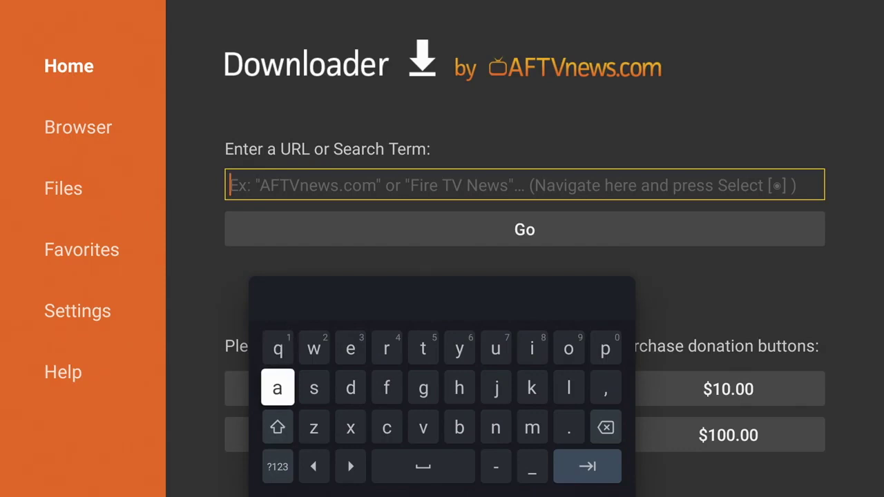
key("Right")
key("Right")
key("Right")
key("Right")
key("Return")
key("Up")
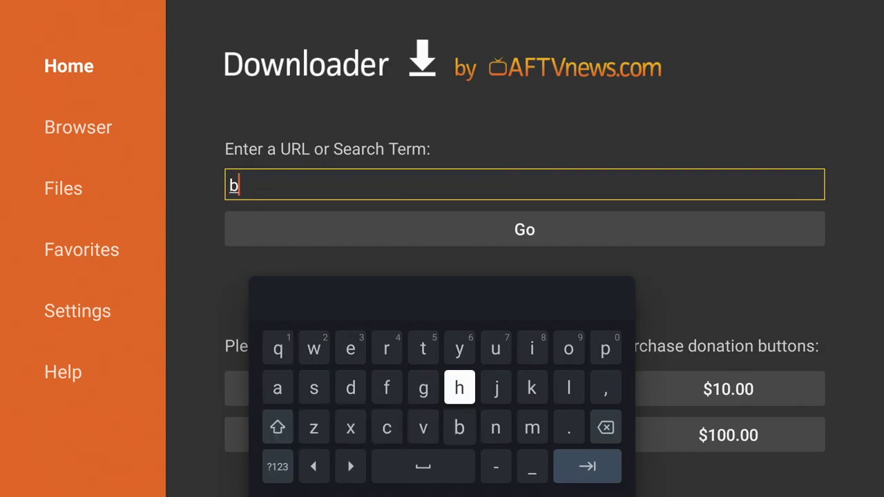
key("Left")
key("Left")
key("Up")
key("Return")
key("Right")
key("Right")
key("Right")
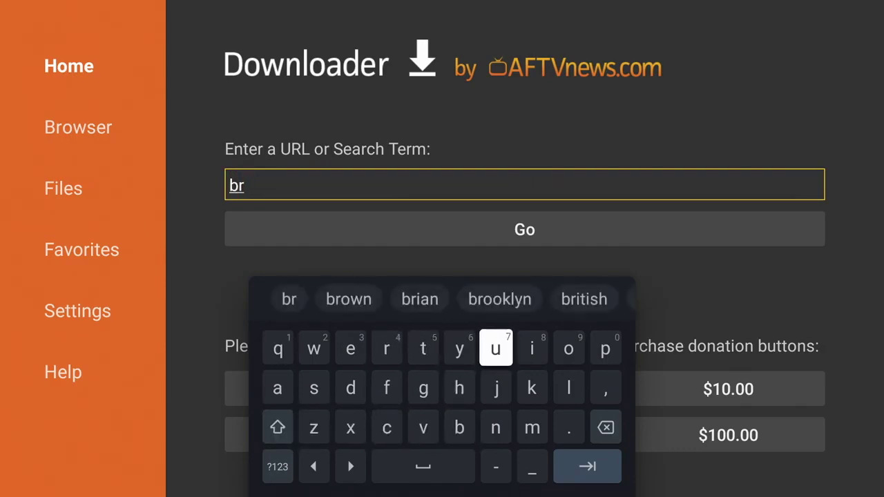
key("Right")
key("Right")
key("Return")
key("Left")
key("Left")
key("Left")
key("Left")
key("Left")
key("Left")
key("Left")
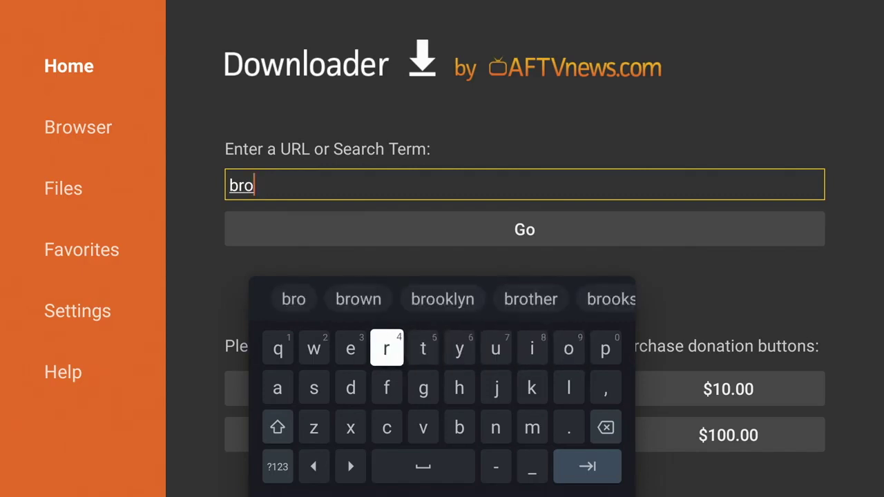
key("Return")
key("Down")
key("Return")
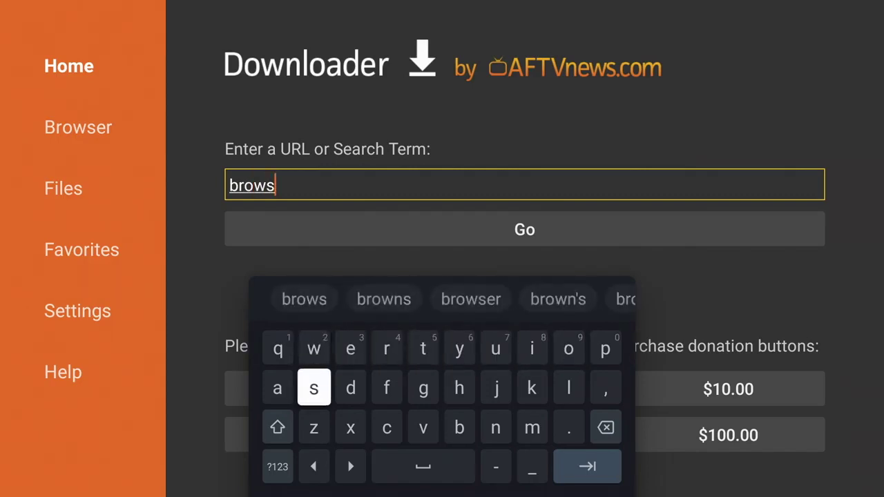
key("Up")
key("Right")
key("Return")
key("Right")
key("Return")
key("Down")
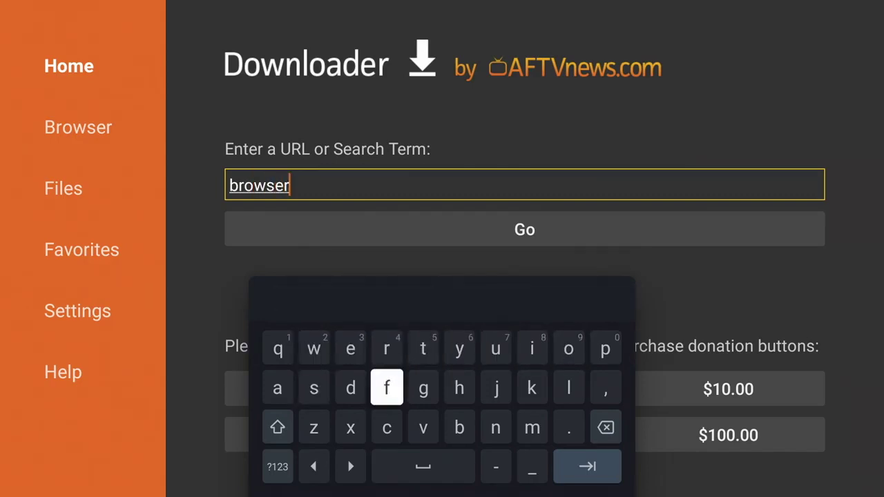
- Append ".ft" to the address in the URL field
key("Down")
key("Right")
key("Right")
key("Right")
key("Right")
key("Return")
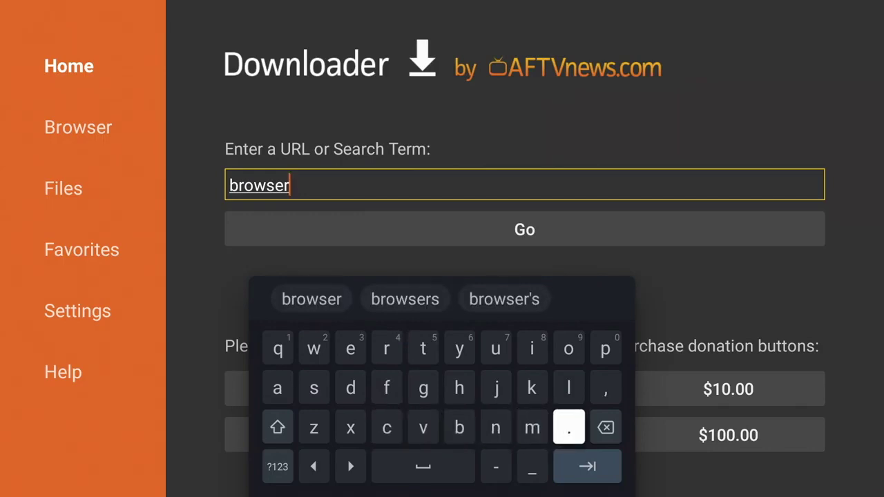
key("Left")
key("Left")
key("Left")
key("Left")
key("Left")
key("Up")
key("Return")
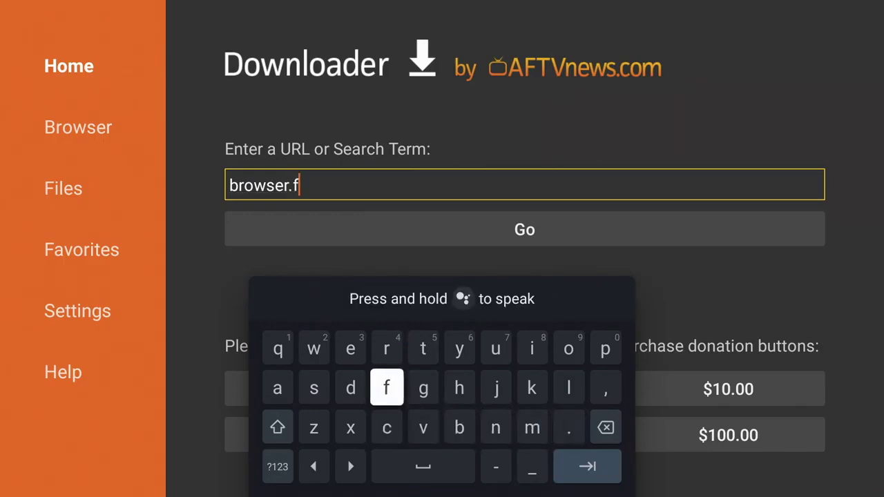
key("Up")
key("Right")
key("Return")
- Insert the missing "a" before "ft" in the address and return the text cursor to the end
key("Down")
key("Down")
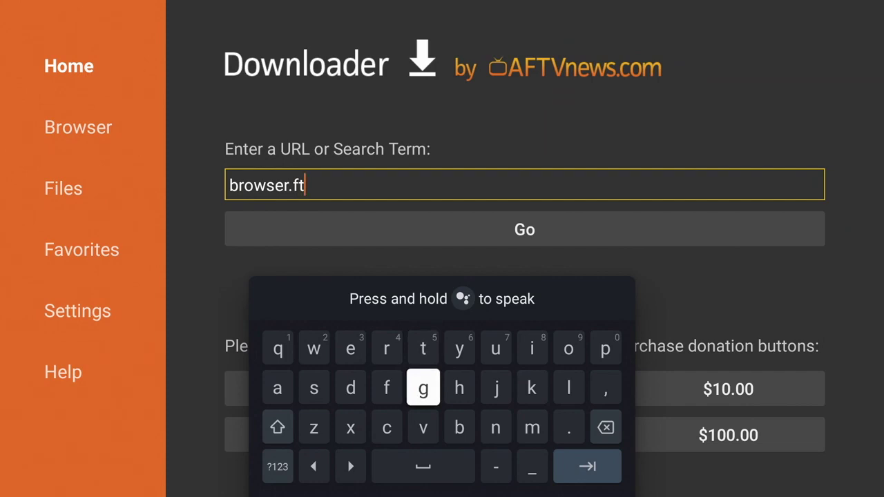
key("Right")
key("Right")
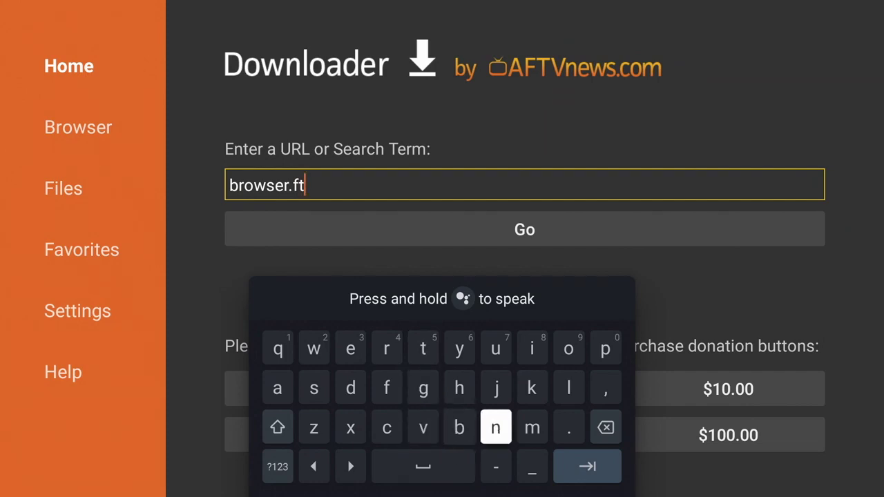
key("Down")
key("Left")
key("Left")
key("Left")
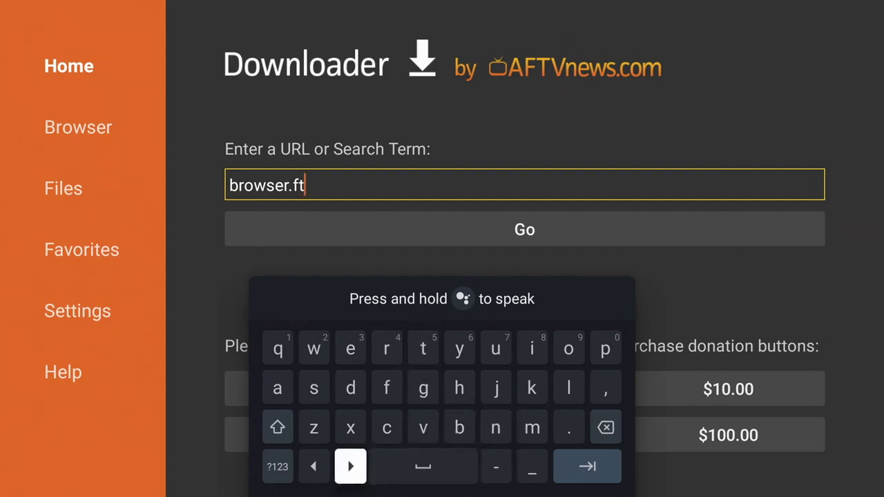
key("Up")
key("Up")
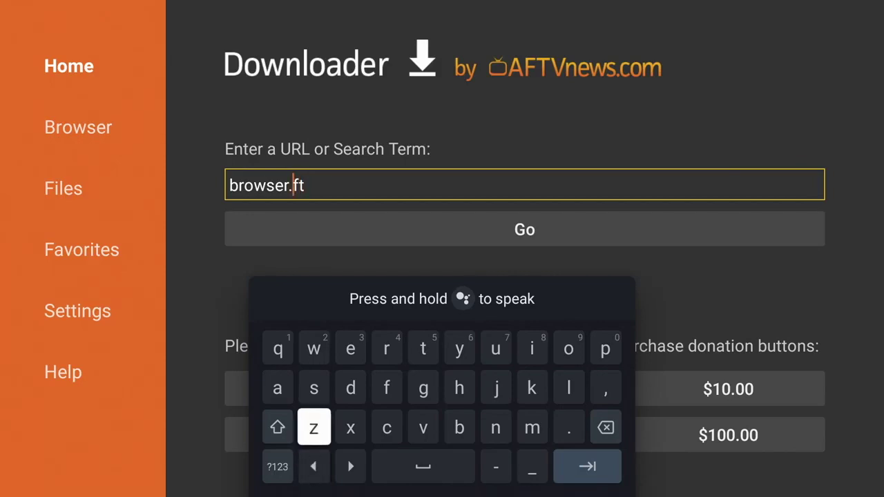
key("Left")
type("a")
key("Down")
key("Down")
key("Right")
key("Return")
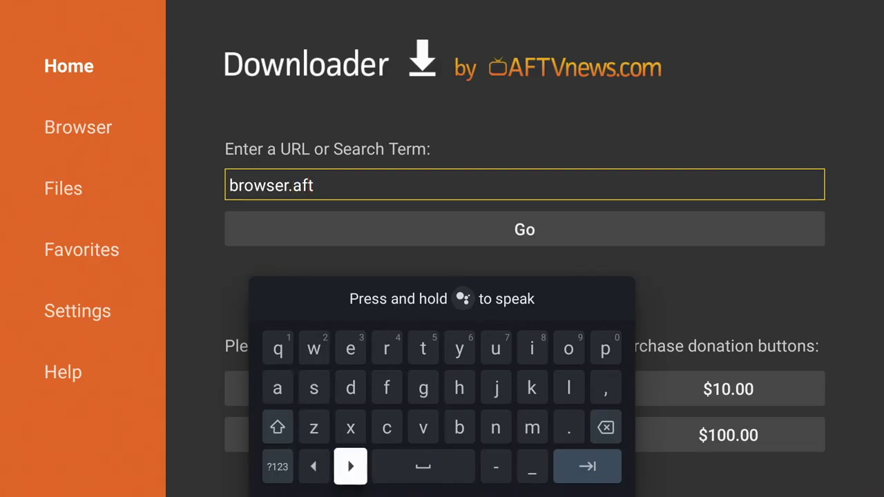
- Append "vnews" to the address so it reads browser.aftvnews
key("Up")
key("Right")
key("Right")
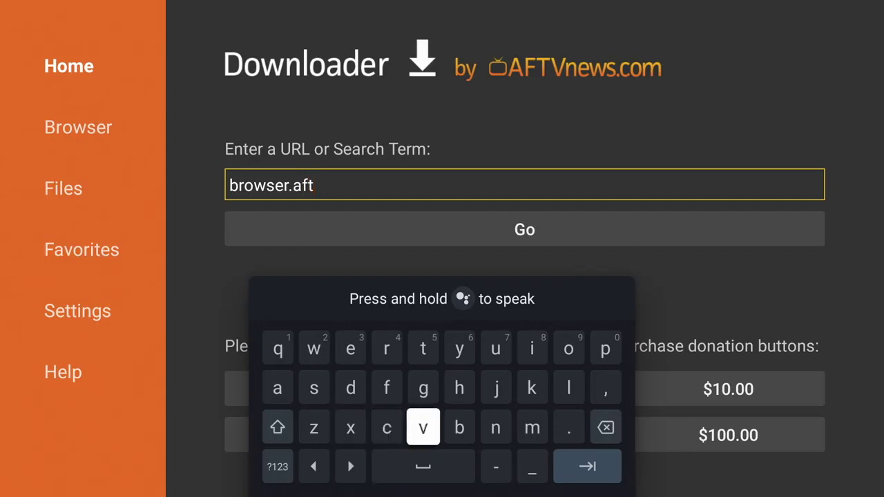
type("v")
key("Right")
key("Right")
type("n")
key("Left")
key("Left")
key("Up")
key("Up")
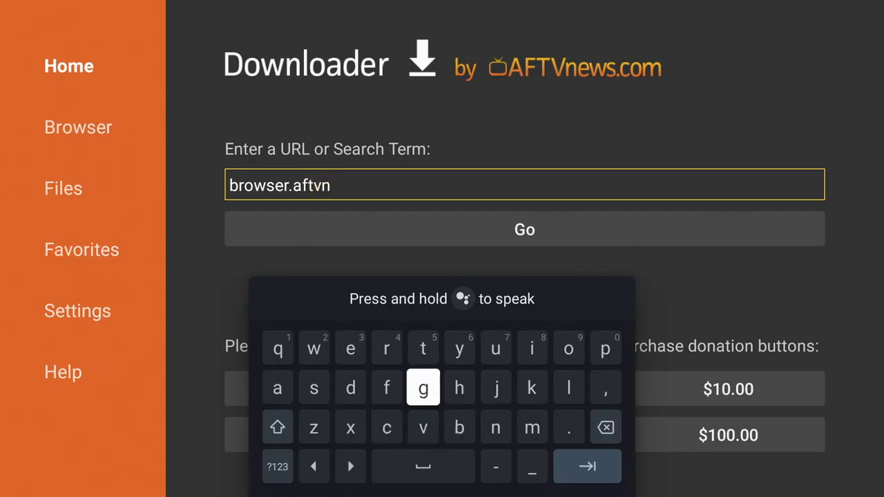
key("Left")
key("Left")
type("e")
key("Left")
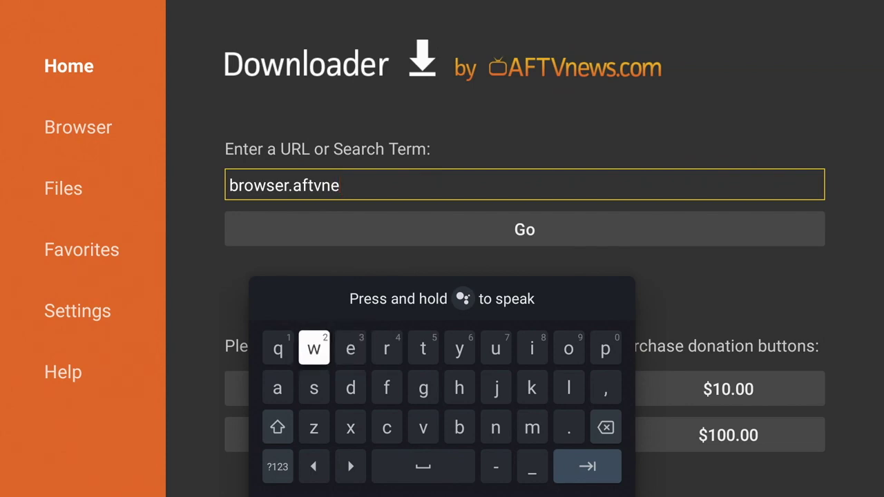
type("w")
key("Down")
type("s")
- Append ".co.m" to the address in the URL field
key("Down")
key("Right")
key("Right")
key("Right")
key("Right")
key("Right")
key("Right")
key("Right")
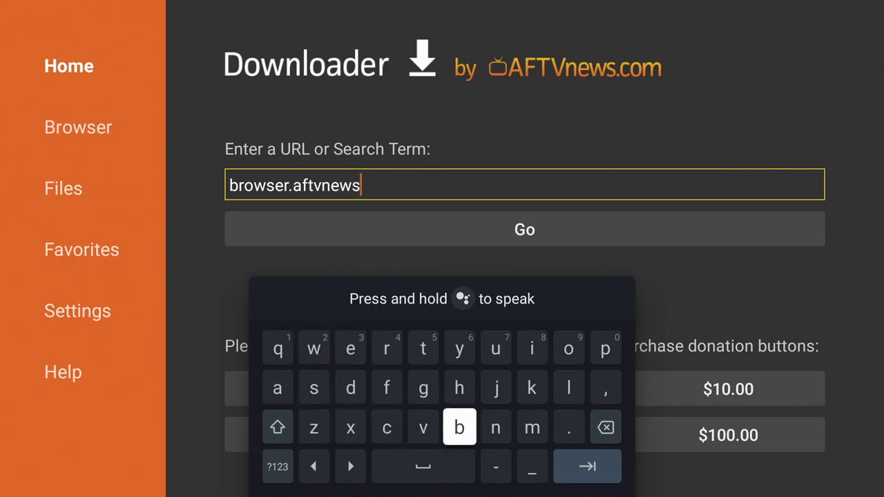
type(".")
key("Left")
key("Left")
key("Left")
key("Left")
key("Left")
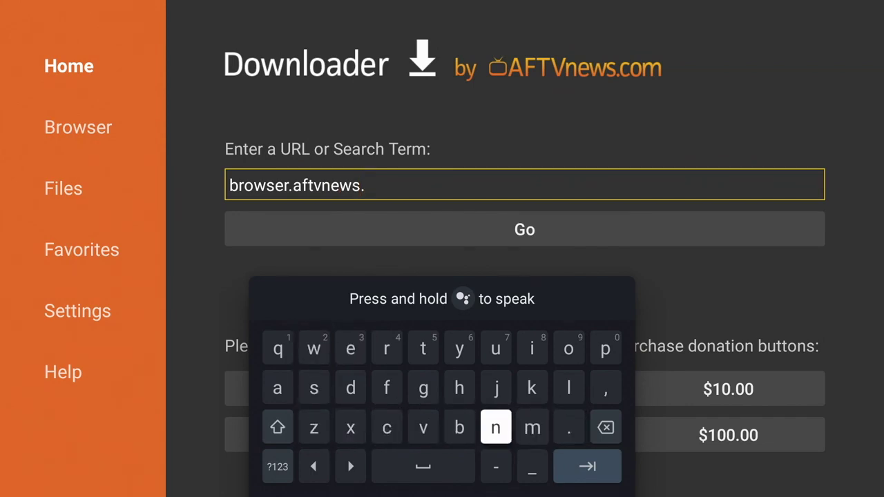
type("c")
key("Up")
key("Up")
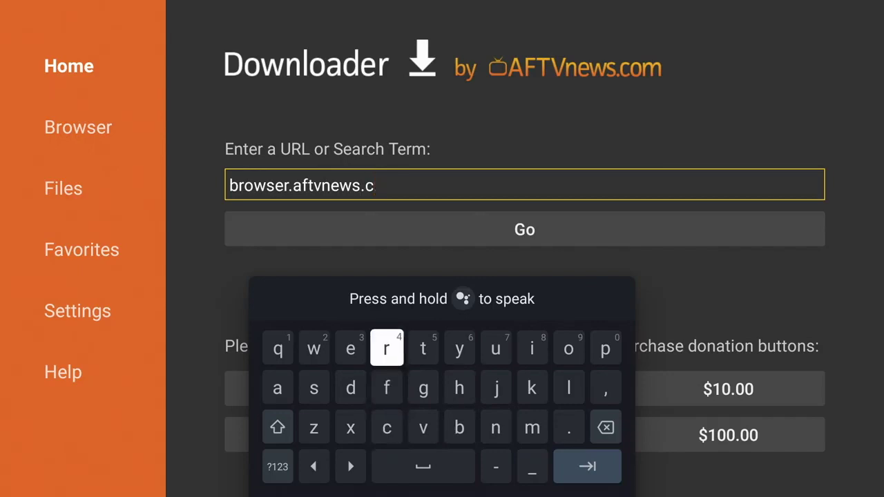
key("Right")
key("Right")
key("Right")
key("Right")
key("Right")
type("o")
key("Down")
key("Down")
type(".")
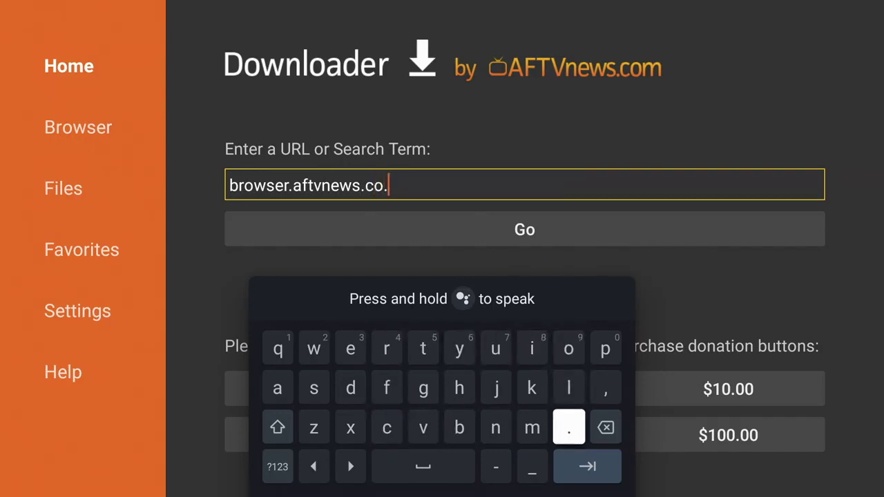
key("Left")
type("m")
- Delete the stray period between "co" and "m" so the address reads browser.aftvnews.com
key("Down")
key("Right")
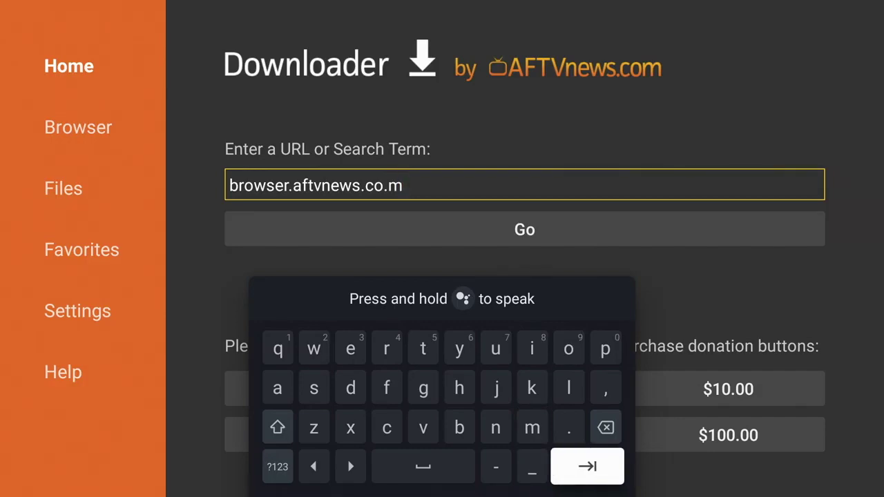
key("Left")
key("Left")
key("Left")
key("Left")
key("Left")
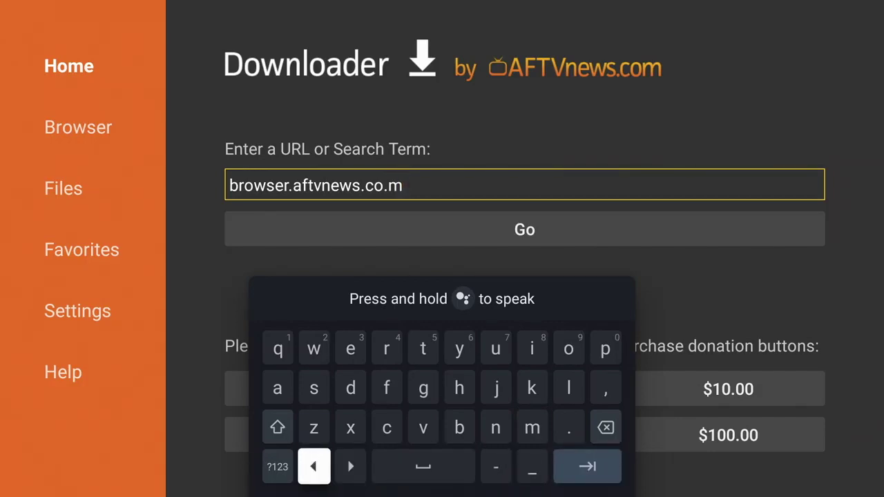
key("Return")
key("Right")
key("Right")
key("Right")
key("Right")
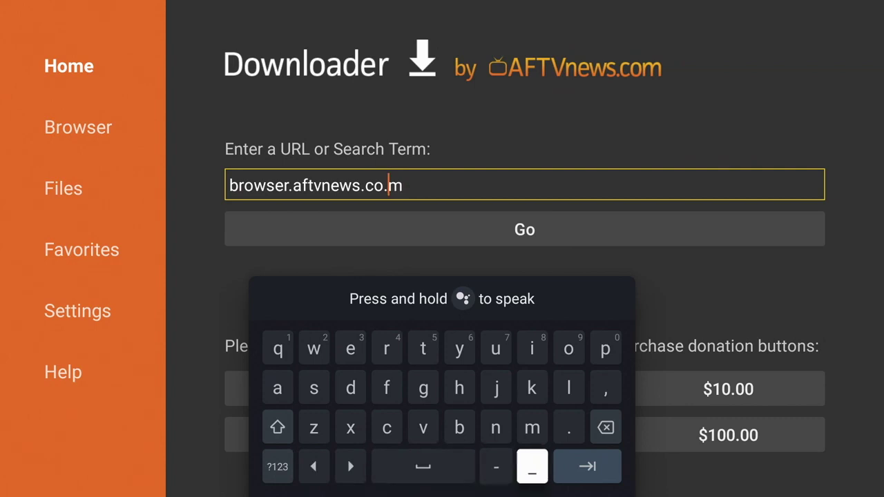
key("Up")
key("Right")
key("Right")
key("Return")
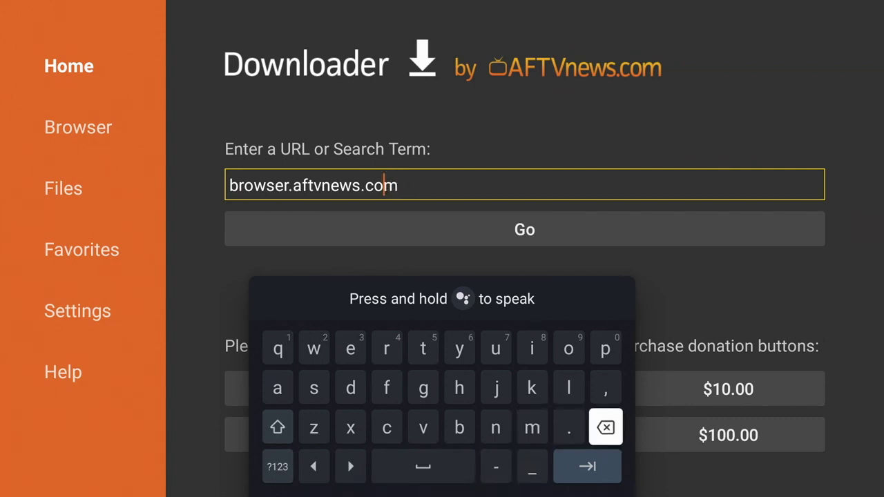
- Fetch the entered address, install the downloaded Downloader Browser Plugin and dismiss the installer
key("Down")
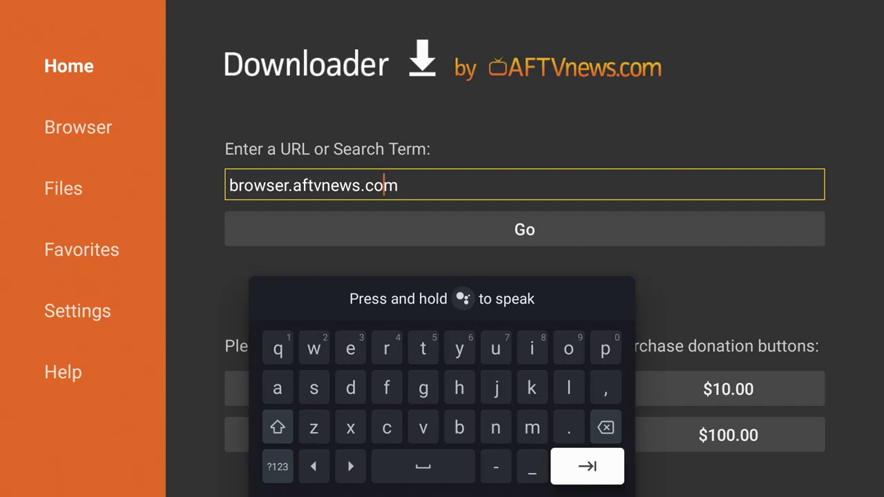
key("Return")
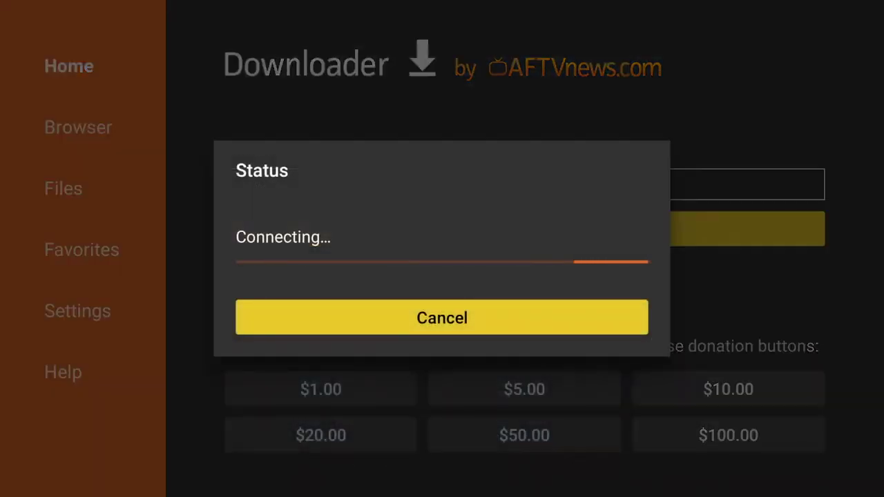
key("Return")
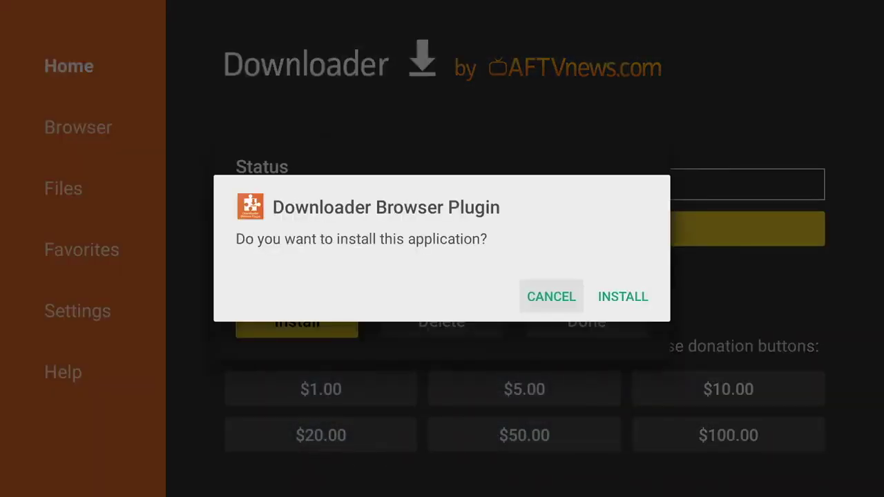
key("Right")
key("Return")
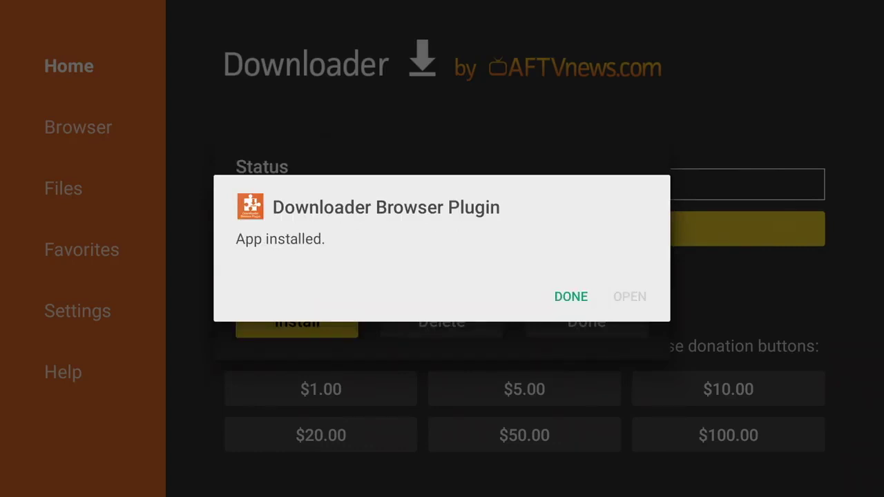
key("Return")
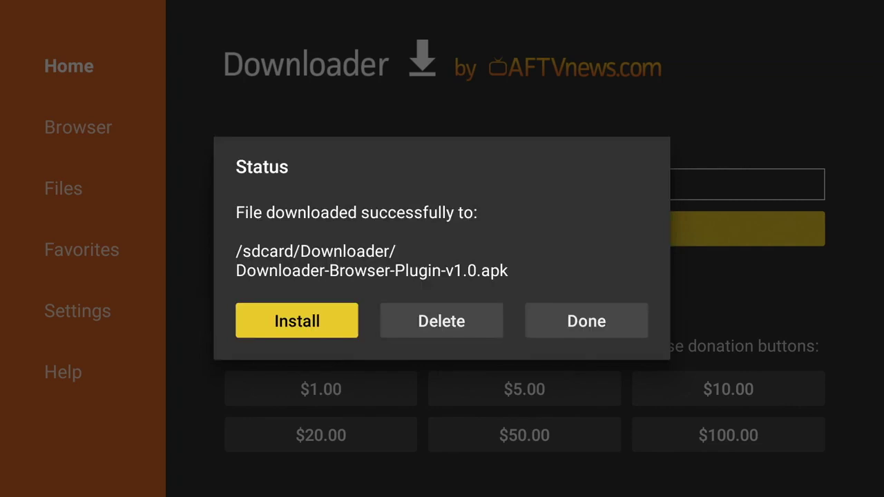
- Close the download status dialog, keeping the downloaded plugin file
key("Right")
key("Right")
key("Return")
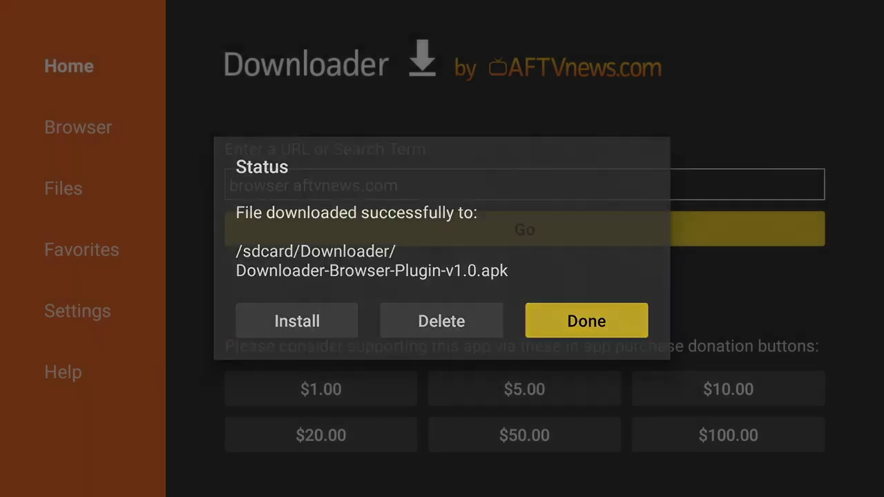
- Open Downloader's built-in browser
key("Left")
key("Up")
key("Up")
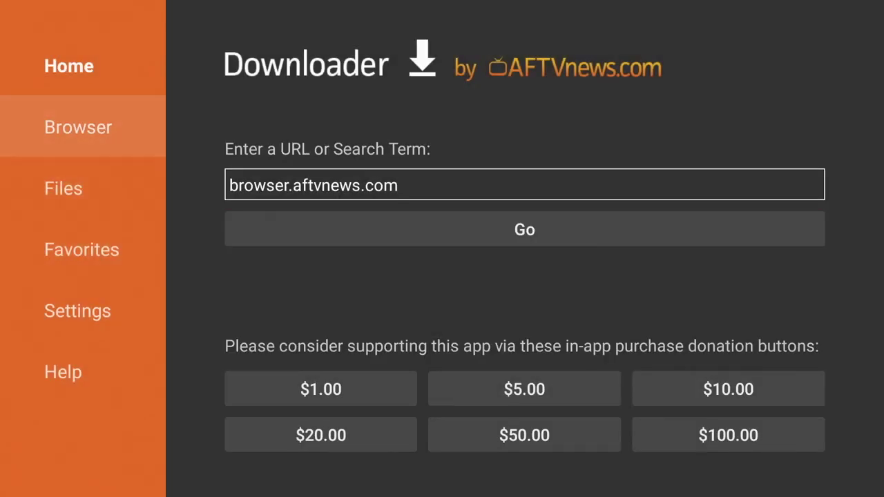
key("Return")
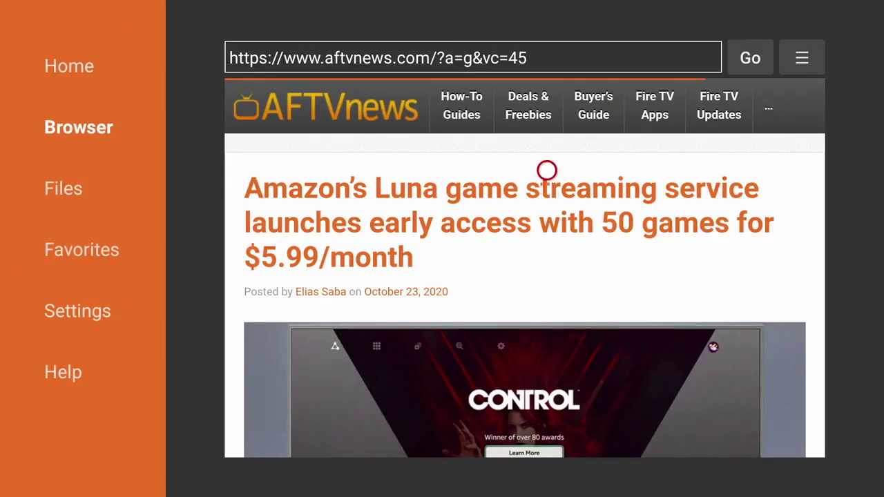
- Try to enter a search term by voice in the browser's address field
key("Up")
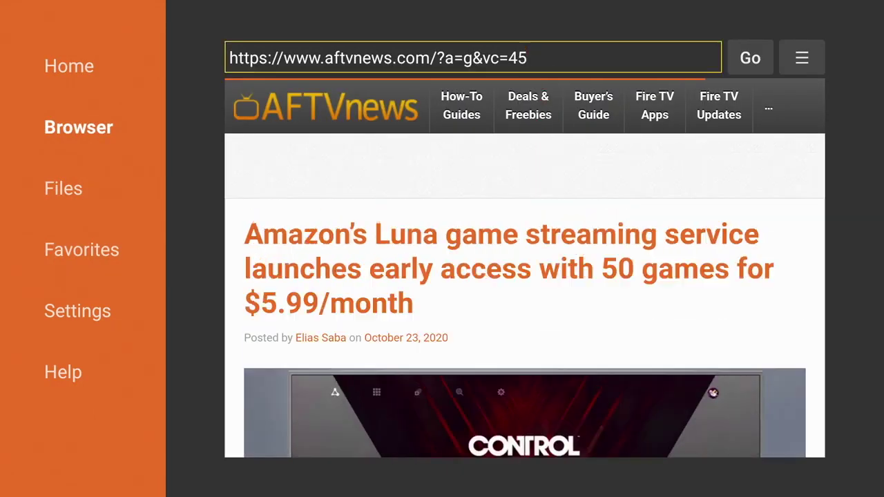
key("Return")
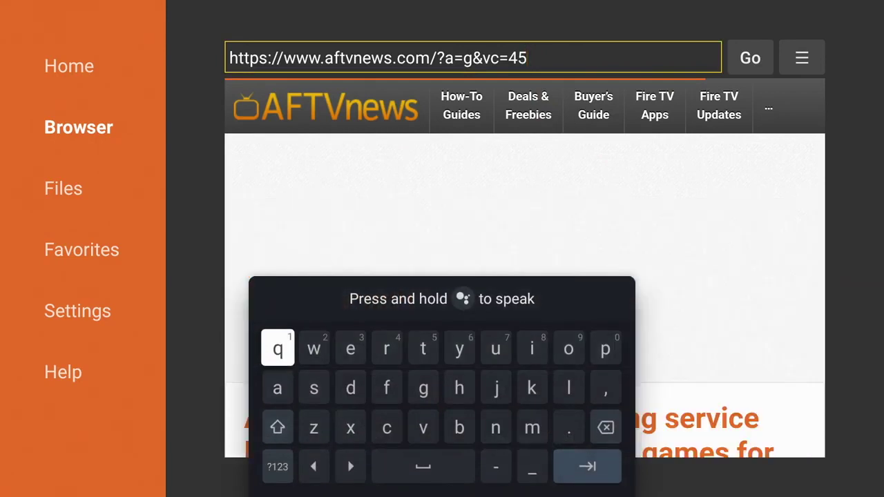
key("XF86Search")
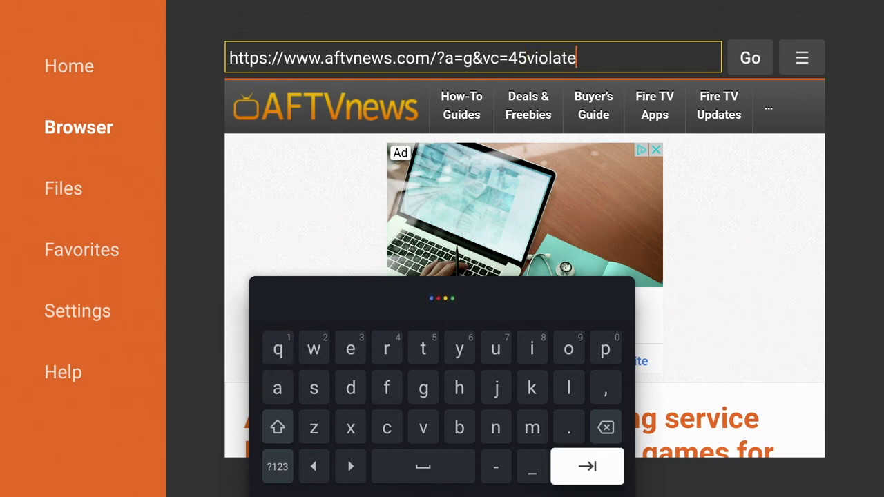
key("Return")
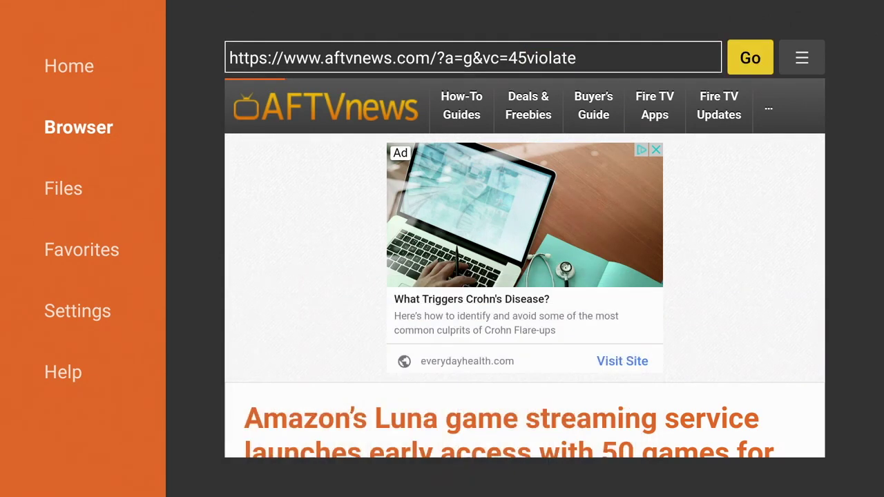
- Reopen the address field for editing and append "g" to the existing text
key("Left")
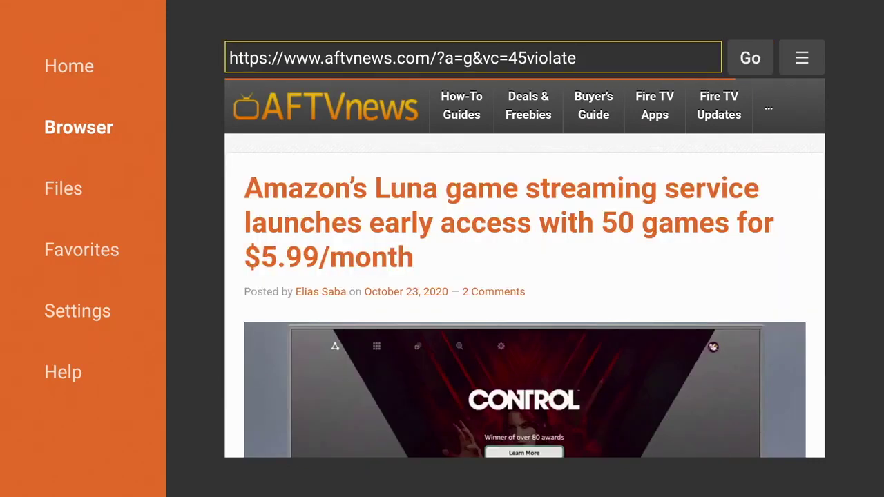
key("Return")
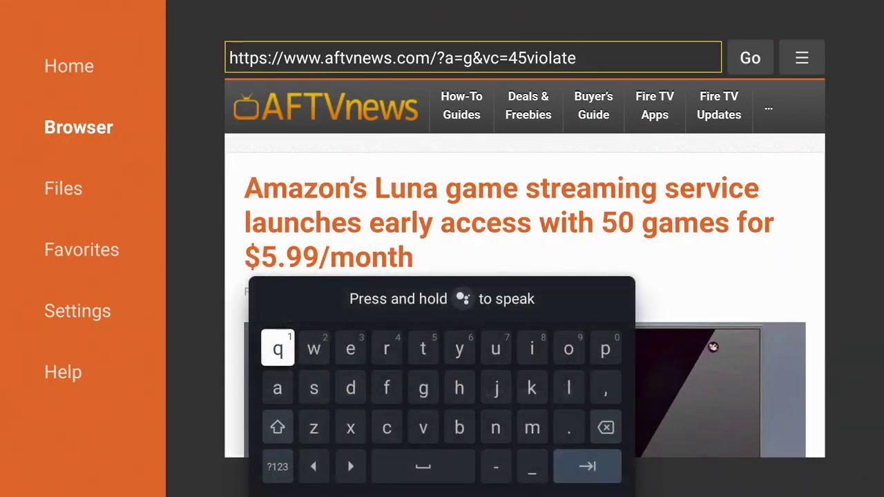
key("Down")
key("Right")
key("Right")
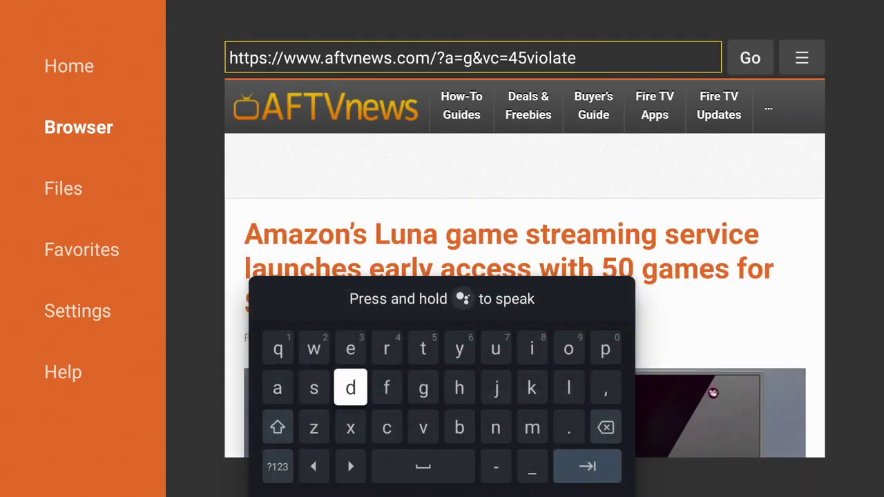
key("Right")
key("Right")
type("g")
key("Up")
key("Right")
key("Right")
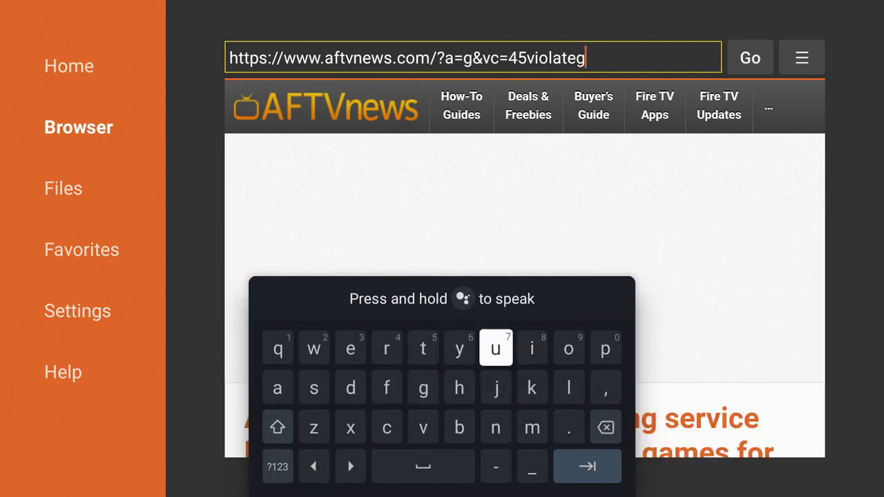
- Clear the whole address, enter "filelinked" instead and run the search
key("Down")
key("Down")
key("Right")
key("Right")
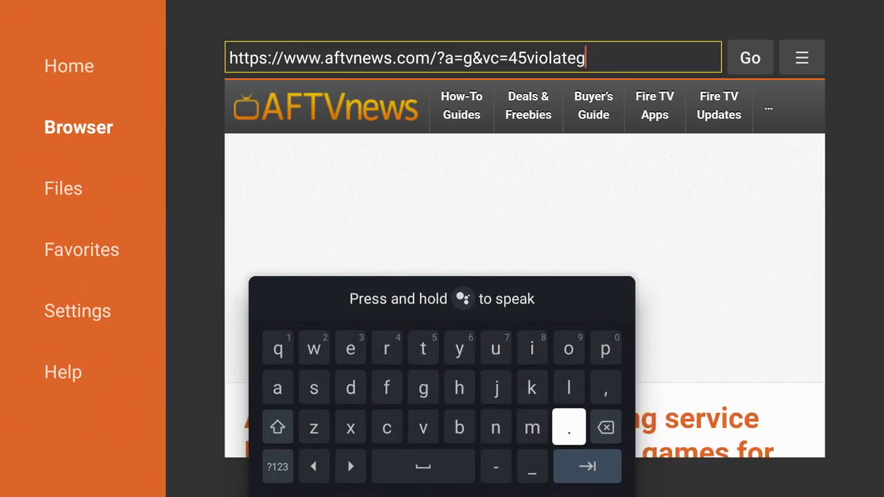
key("Right")
key("BackSpace")
key("BackSpace")
key("BackSpace")
key("BackSpace")
key("BackSpace")
key("BackSpace")
key("BackSpace")
key("BackSpace")
key("BackSpace")
key("BackSpace")
key("BackSpace")
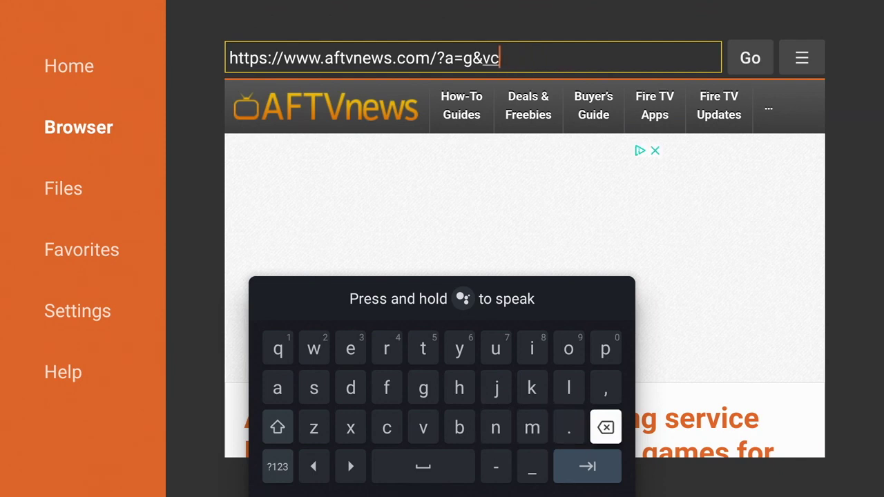
key("BackSpace")
key("BackSpace")
key("BackSpace")
key("BackSpace")
key("BackSpace")
key("BackSpace")
key("BackSpace")
key("BackSpace")
key("BackSpace")
key("BackSpace")
key("BackSpace")
key("BackSpace")
key("BackSpace")
key("BackSpace")
key("BackSpace")
key("BackSpace")
key("BackSpace")
key("BackSpace")
key("BackSpace")
key("BackSpace")
key("BackSpace")
key("BackSpace")
key("BackSpace")
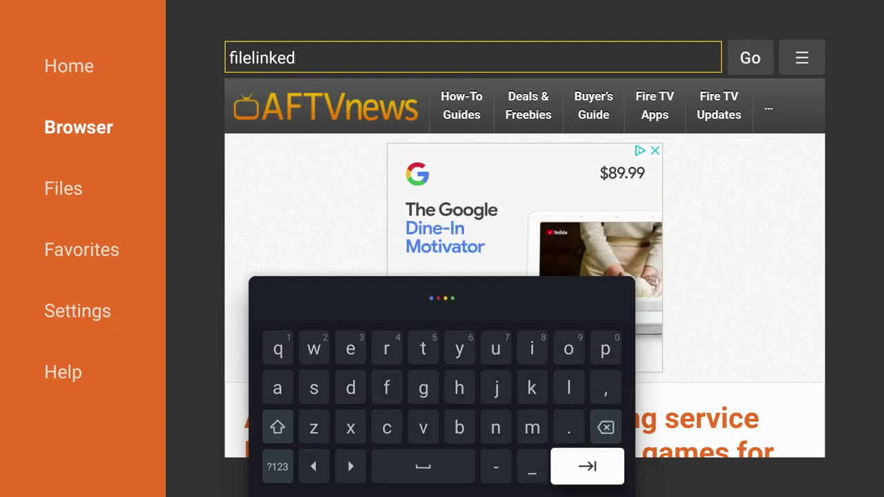
key("Return")
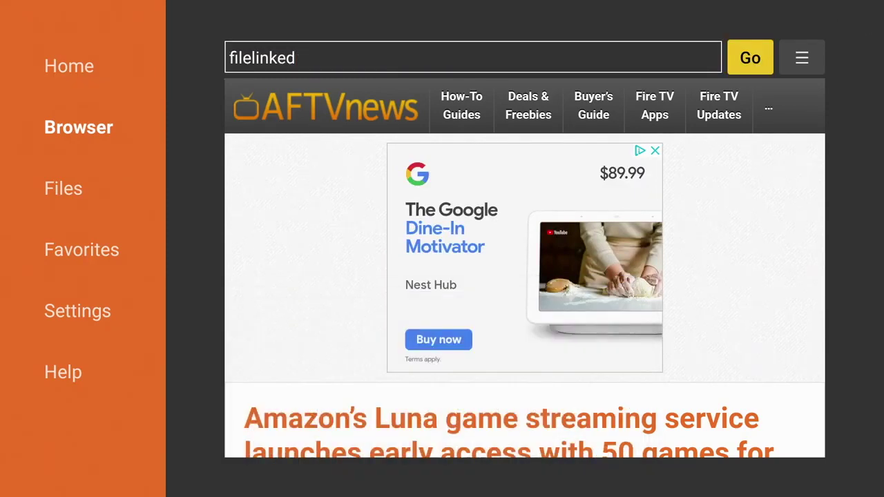
key("Return")
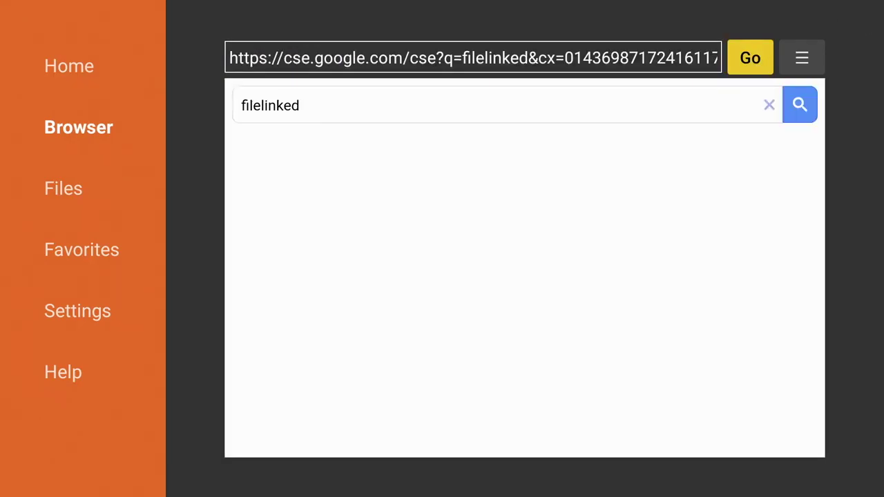
key("Down")
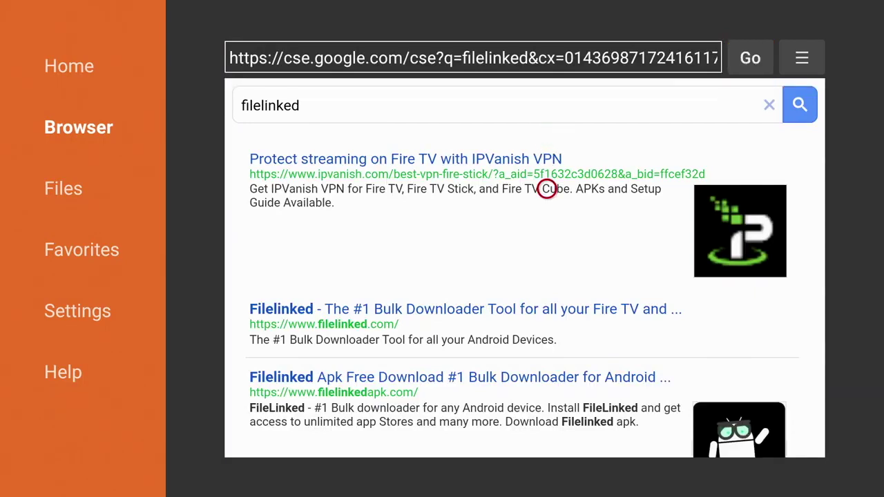
key("Up")
key("Down")
key("Down")
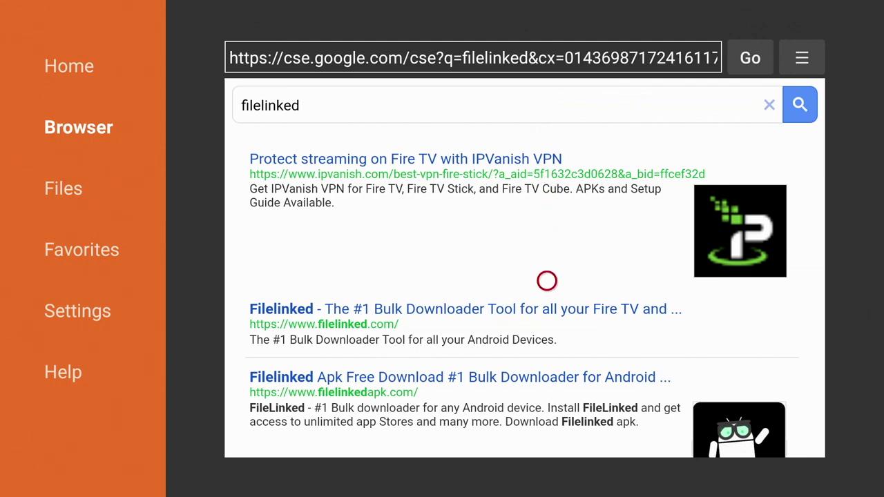
key("Left")
key("Up")
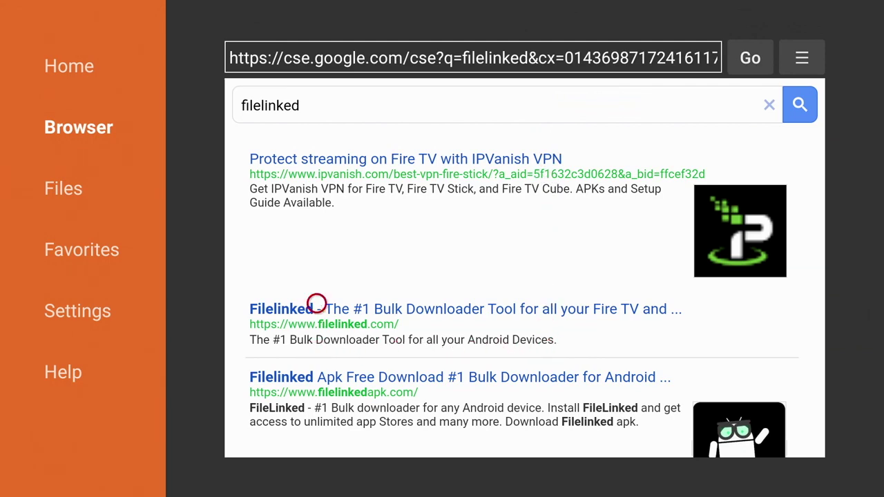
left_click(316, 304)
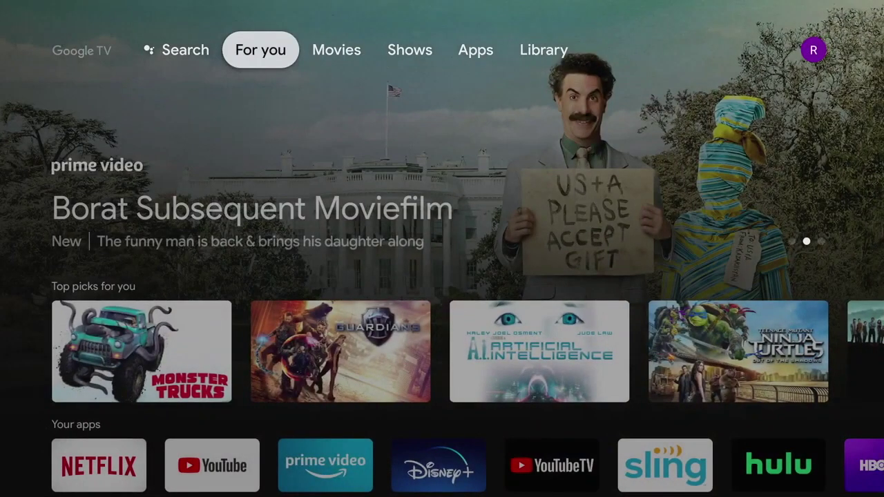
- Browse the recommendation rows on the Google TV For you screen down to Romantic dramas and along its titles
key("Down")
key("Down")
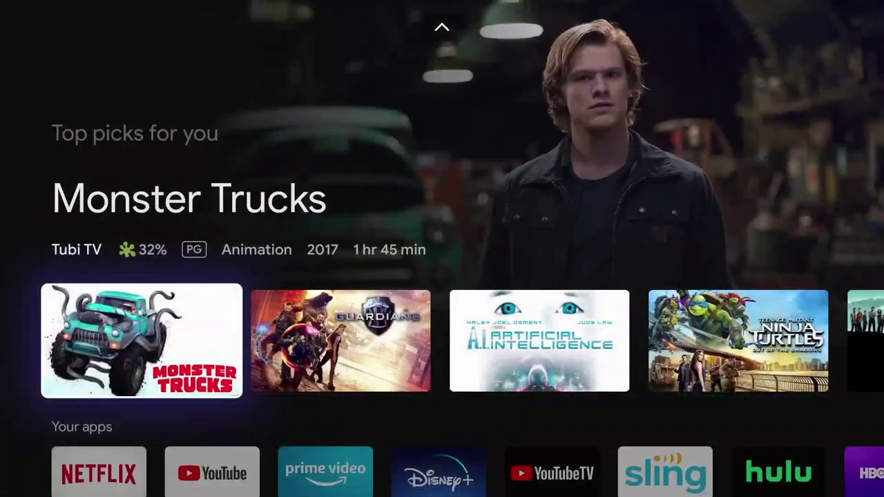
key("Down")
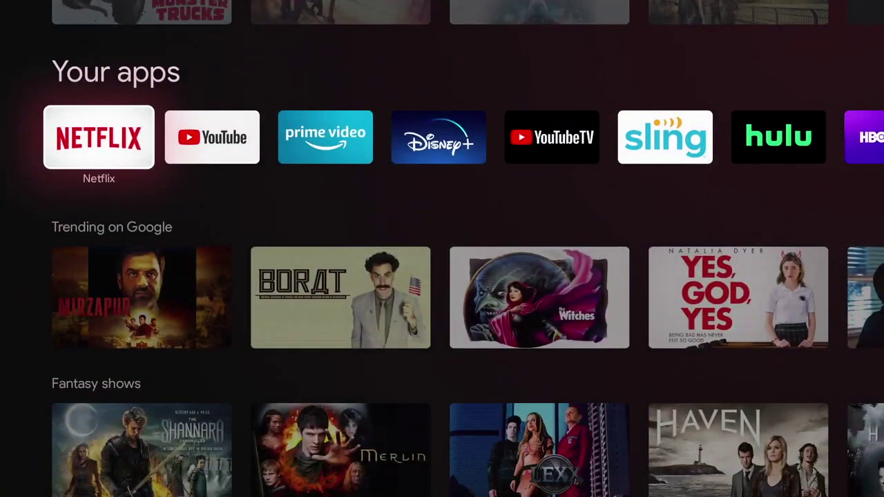
key("Down")
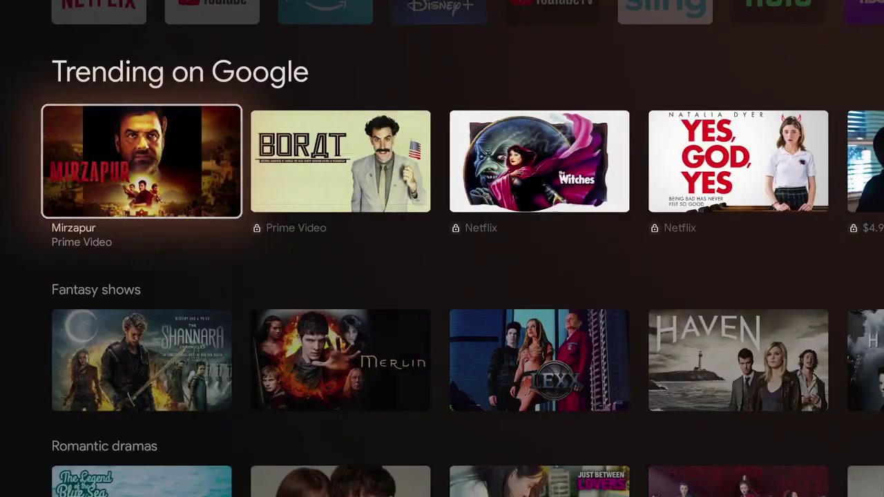
key("Down")
key("Down")
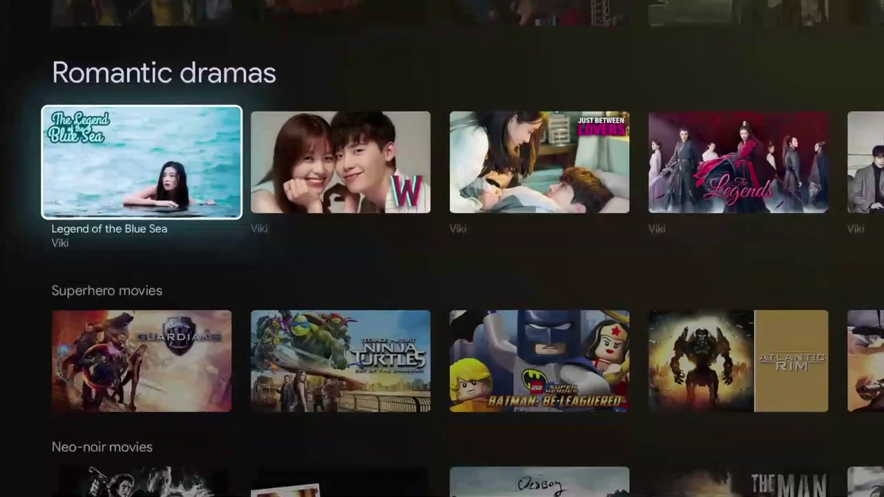
key("Right")
key("Right")
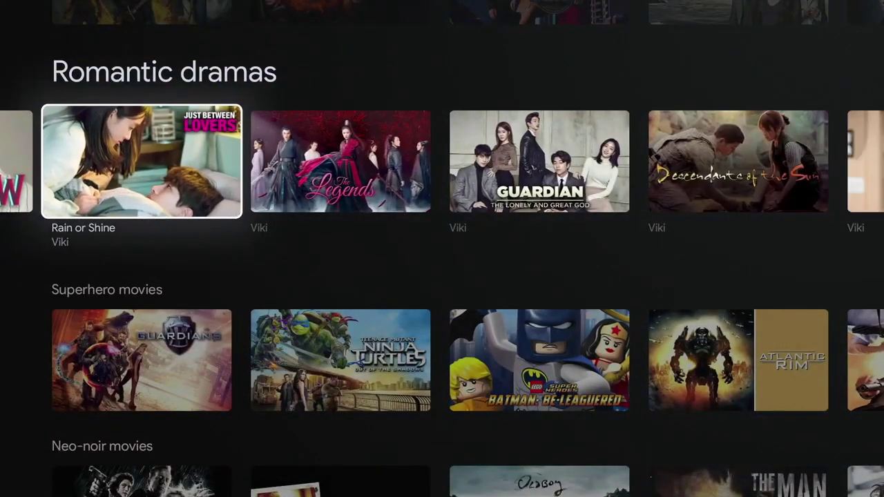
key("Right")
key("Right")
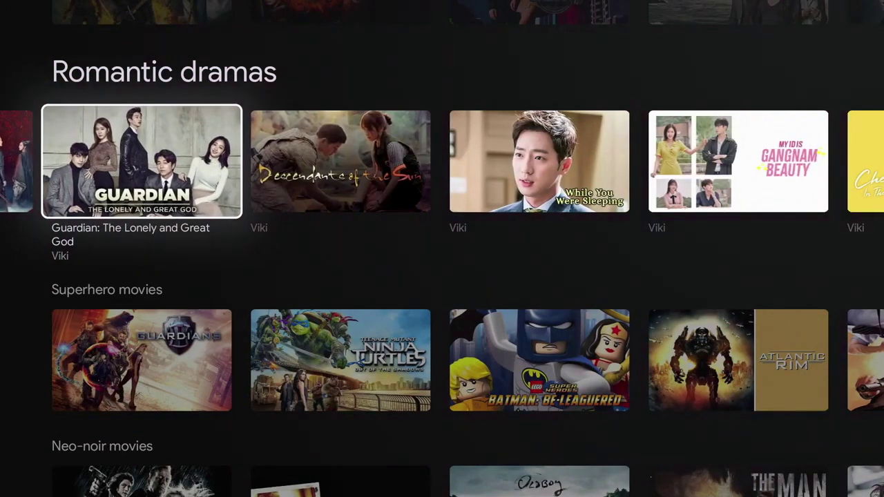
key("Right")
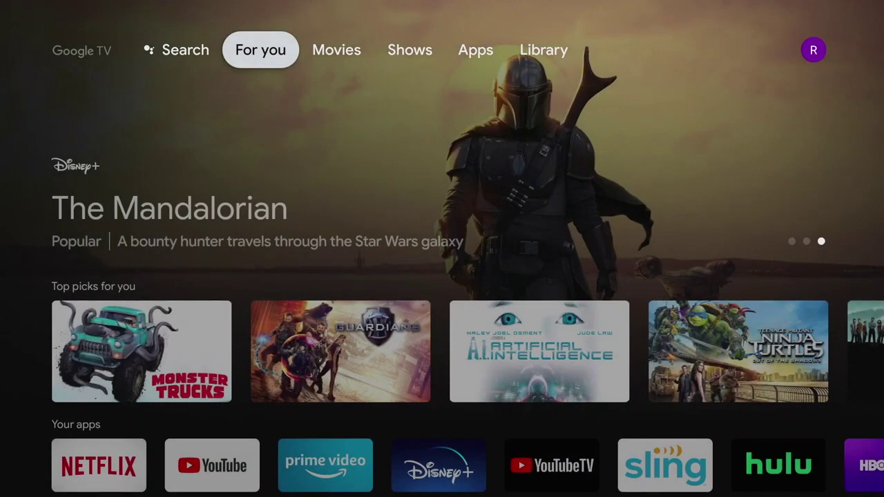
- Open the Google TV quick settings panel and go to Settings
key("Home")
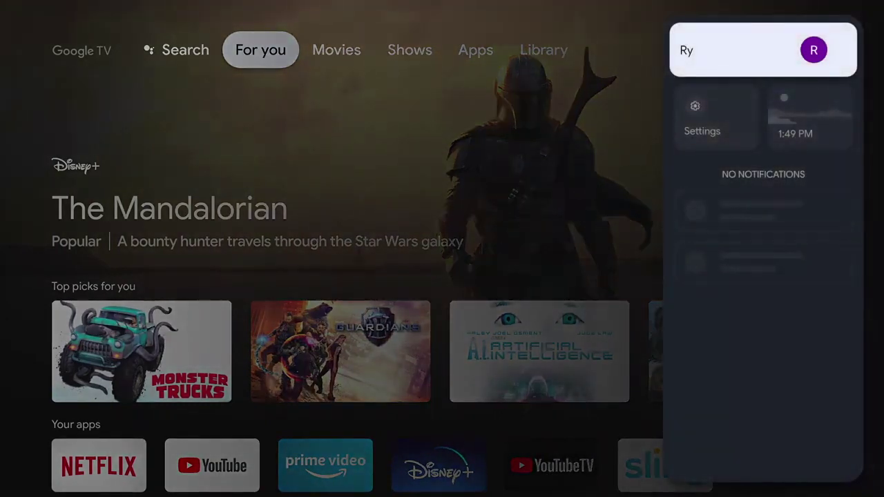
key("Down")
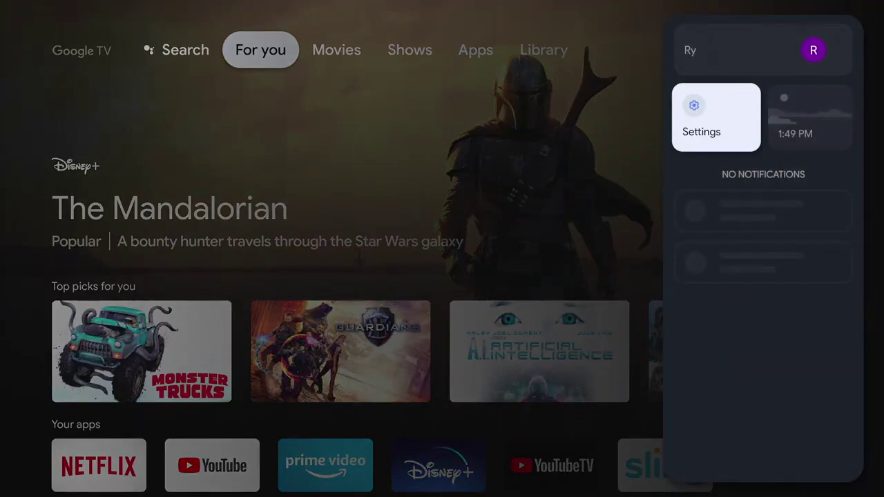